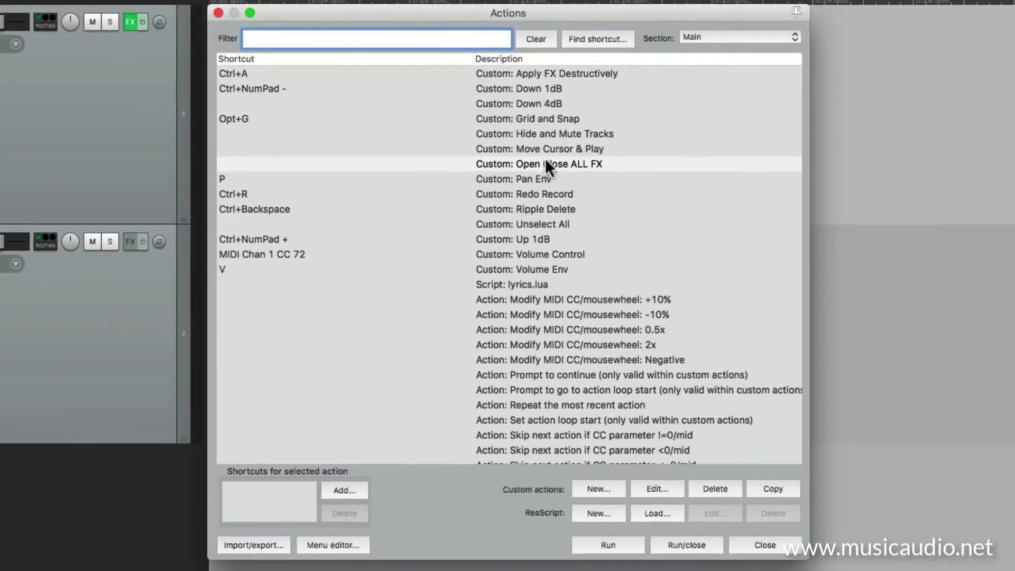
Assign the Cmd+F shortcut to the custom action Open Close ALL FX and close the action list.
left_click(547, 164)
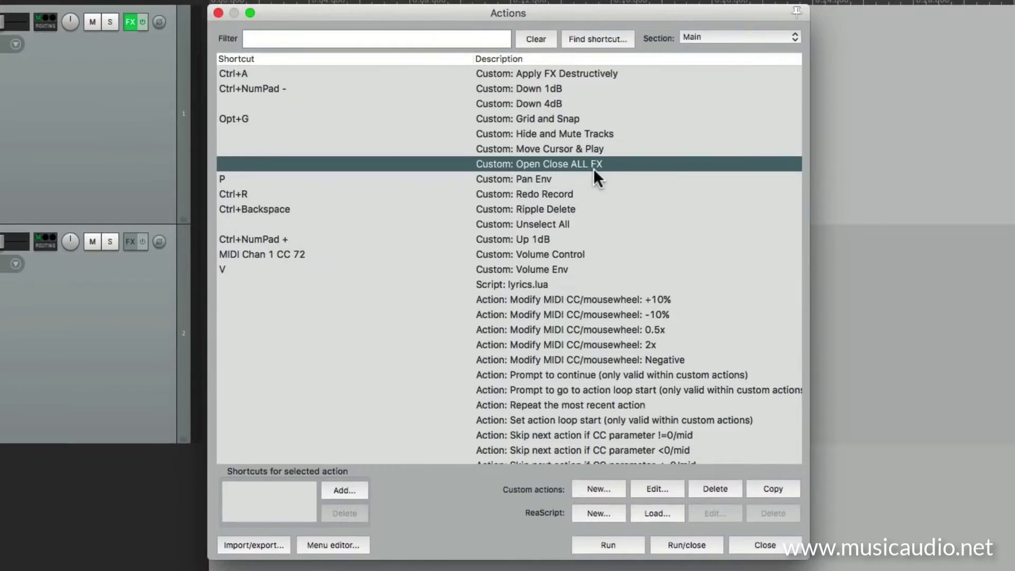
left_click(345, 490)
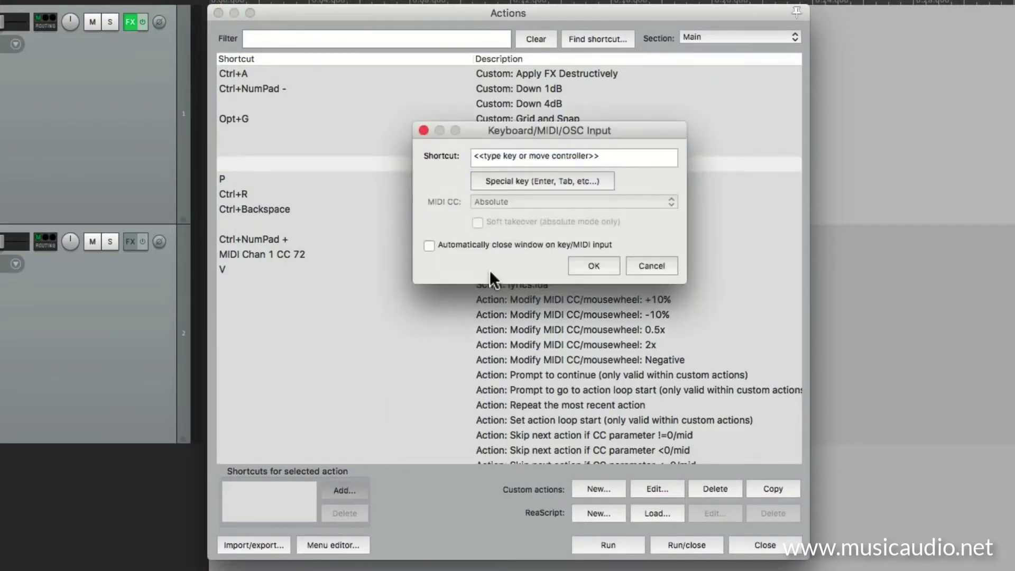
key("super+f")
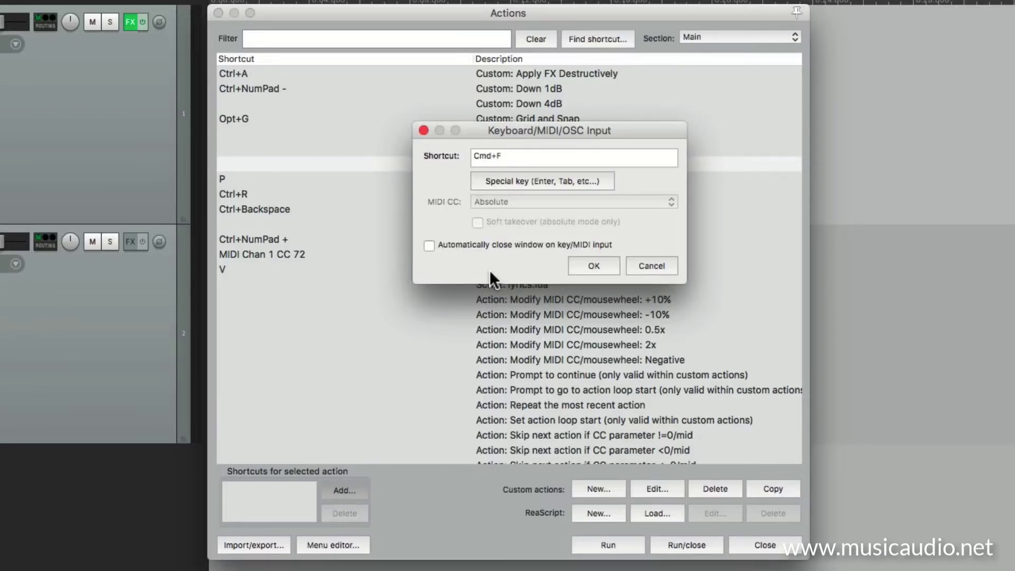
left_click(591, 269)
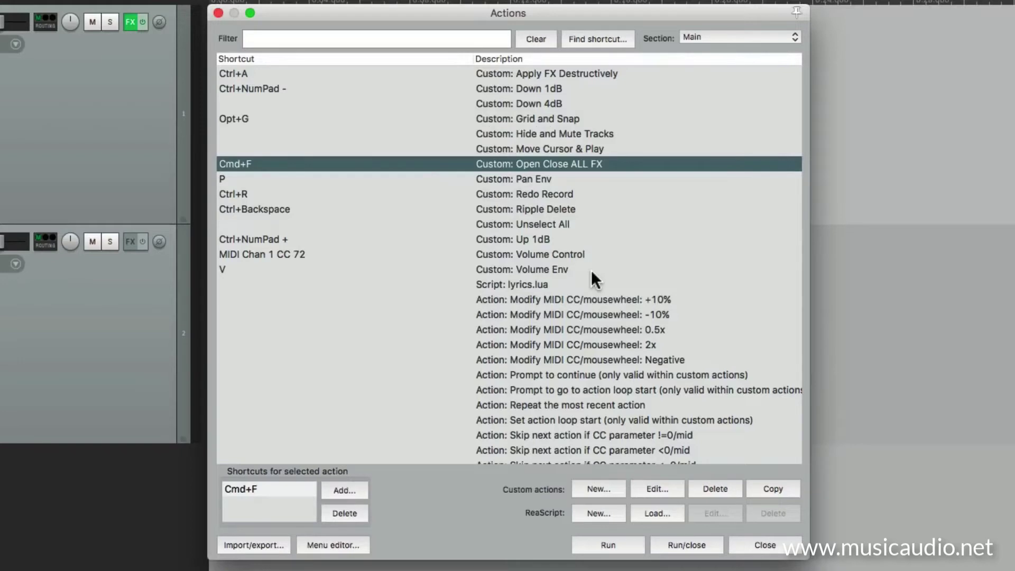
left_click(218, 12)
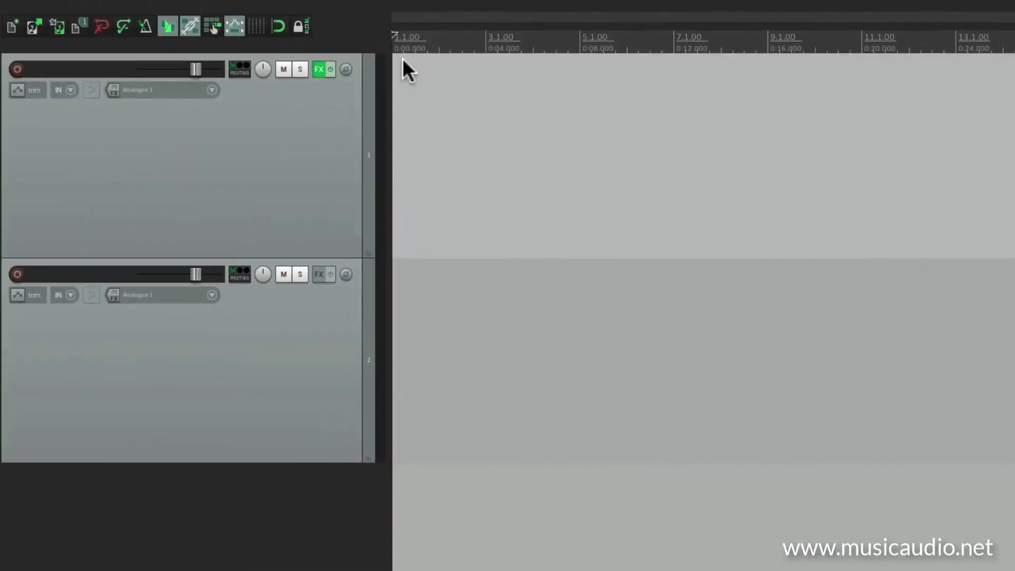
Select track 1, test the Open Close ALL FX action on it, and close its FX chain window.
left_click(264, 165)
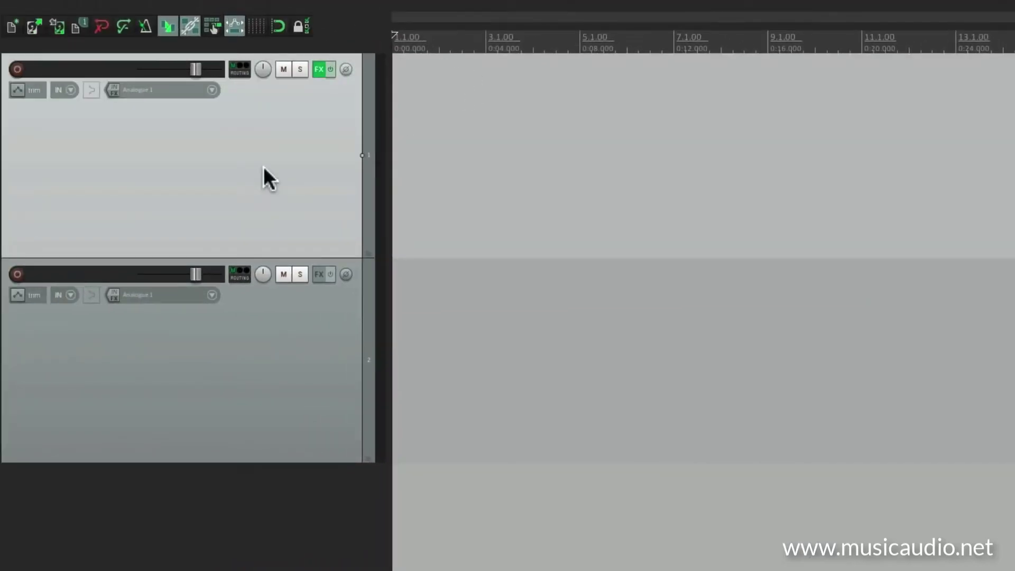
key("super+f")
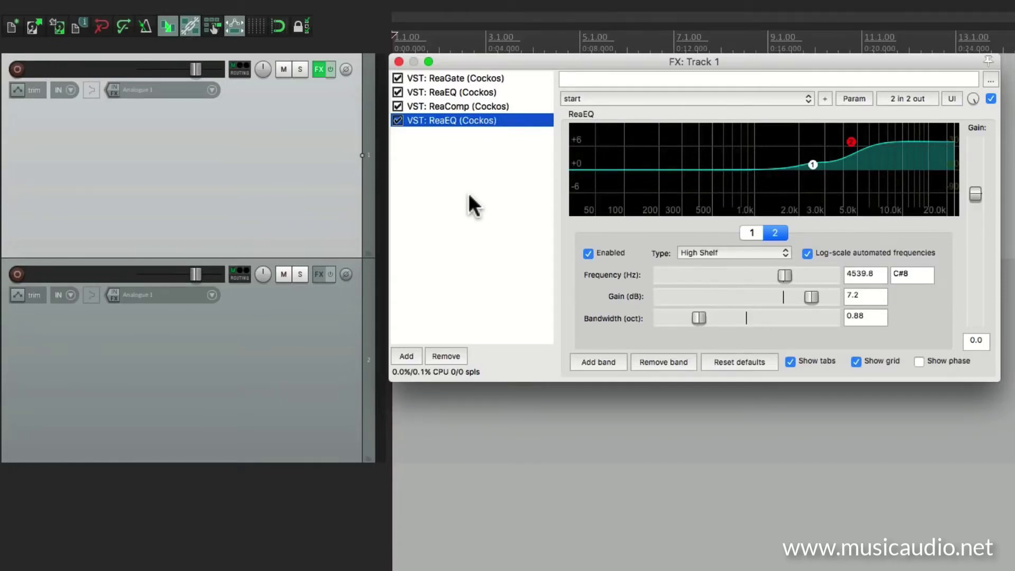
left_click(399, 62)
Enable auto-floating of newly created FX windows in the Plug-ins preferences and apply the change.
mouse_move(399, 8)
left_click(348, 8)
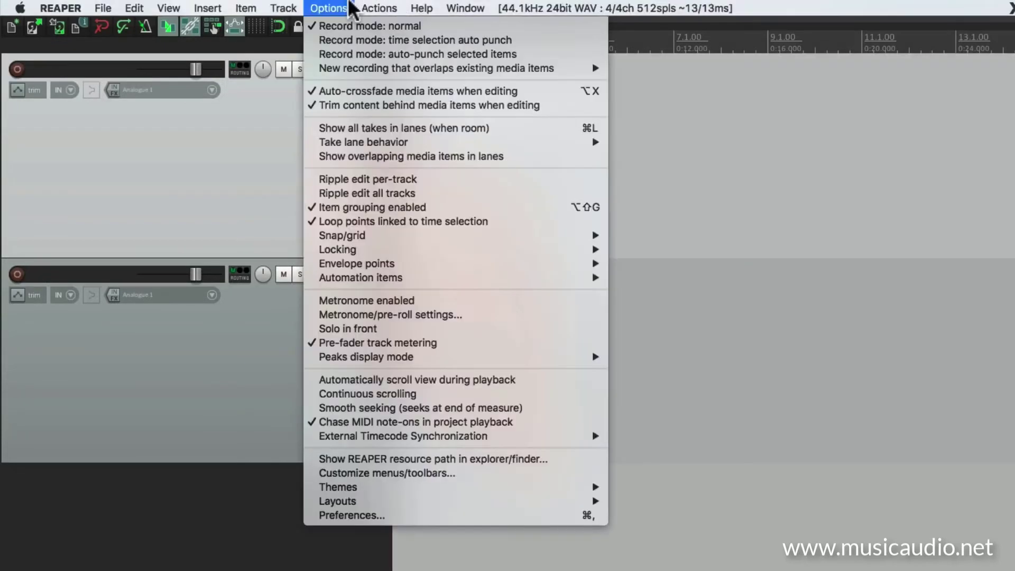
left_click(325, 516)
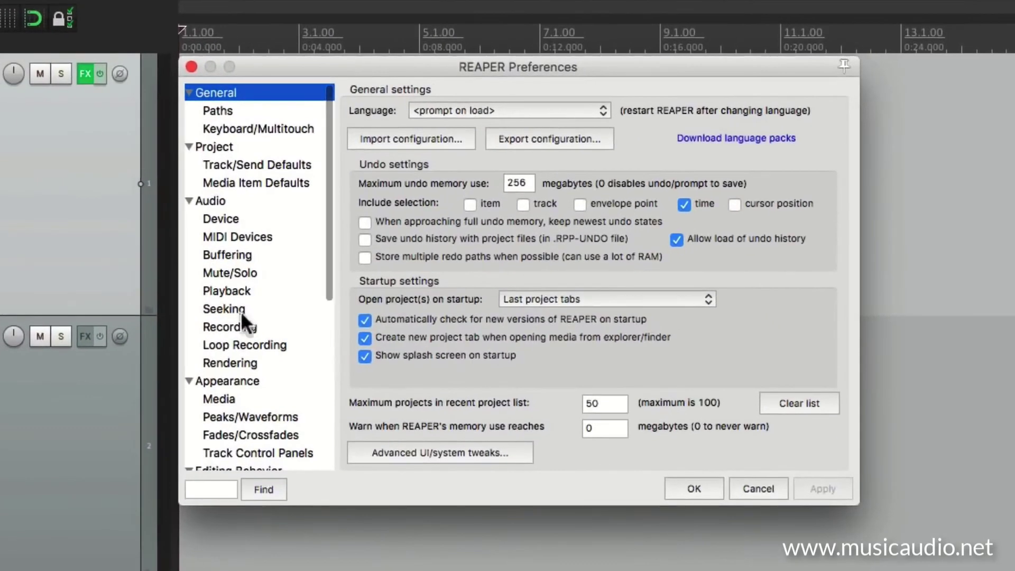
scroll(252, 268, "down", 5)
left_click(278, 391)
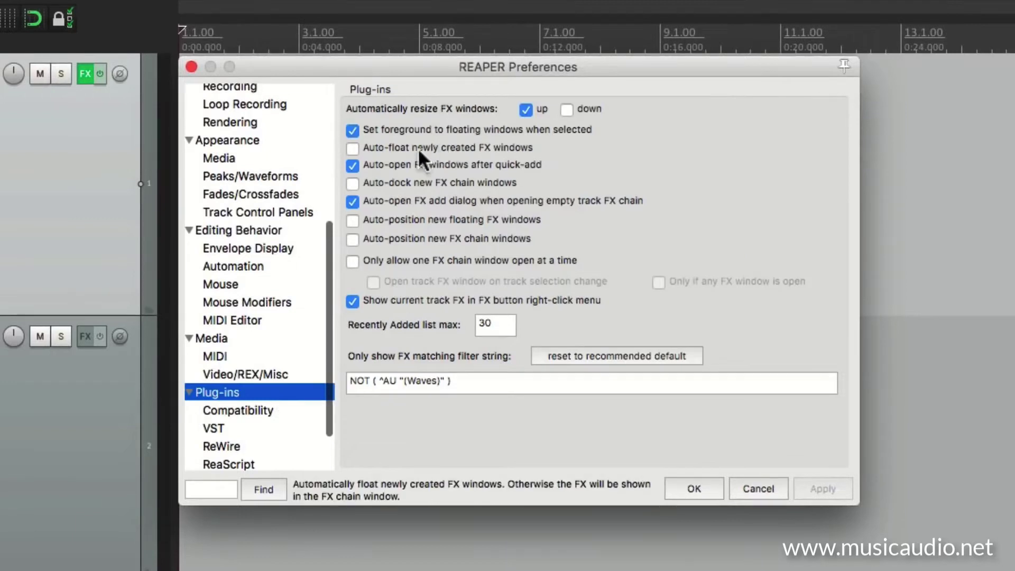
left_click(347, 147)
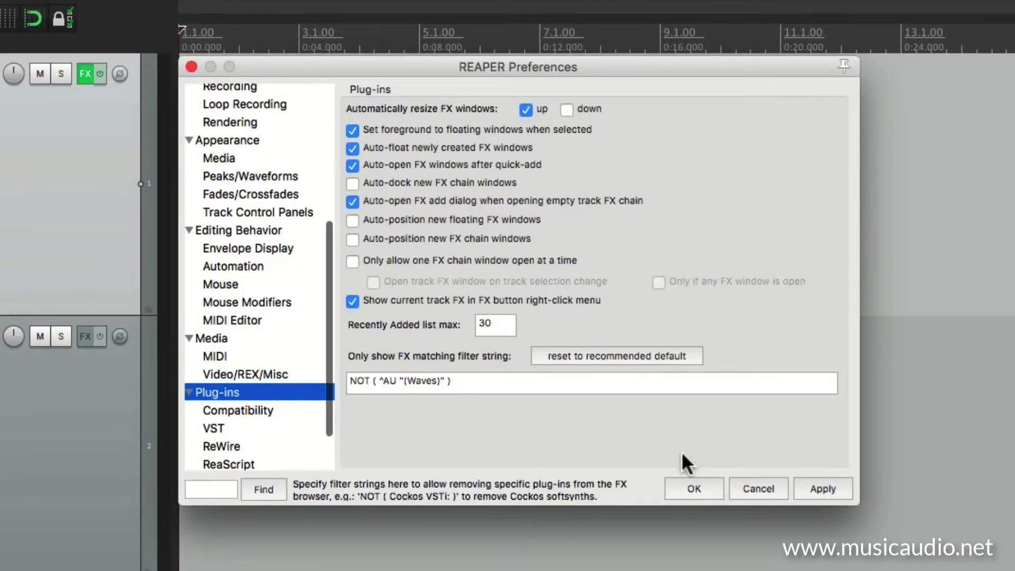
left_click(684, 488)
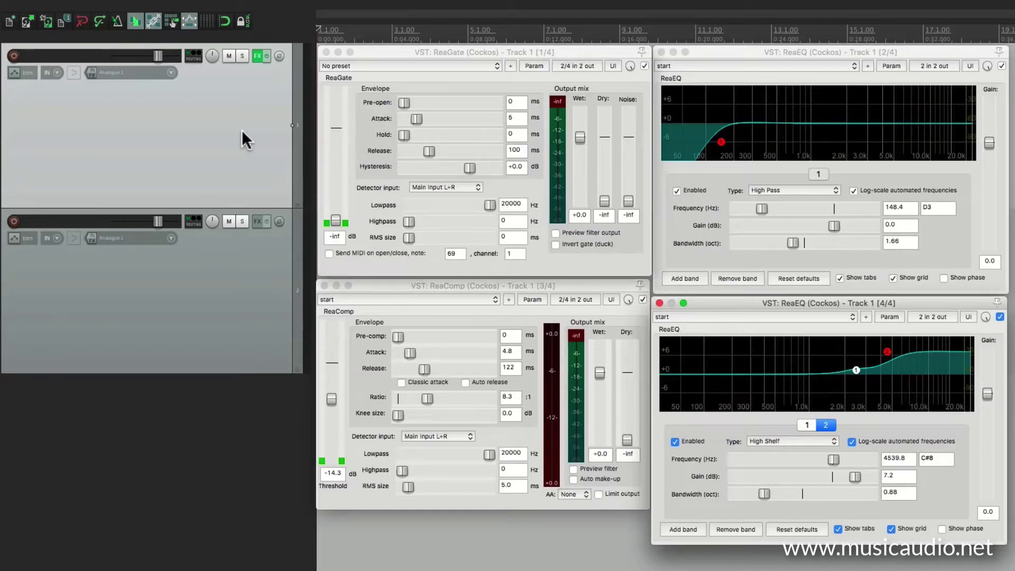
Adjust track 1's floating effects: gate threshold, high-pass frequency to 129.1 Hz, ReaComp threshold to -12.7 dB, and the last ReaEQ's high-shelf band.
key("super+w")
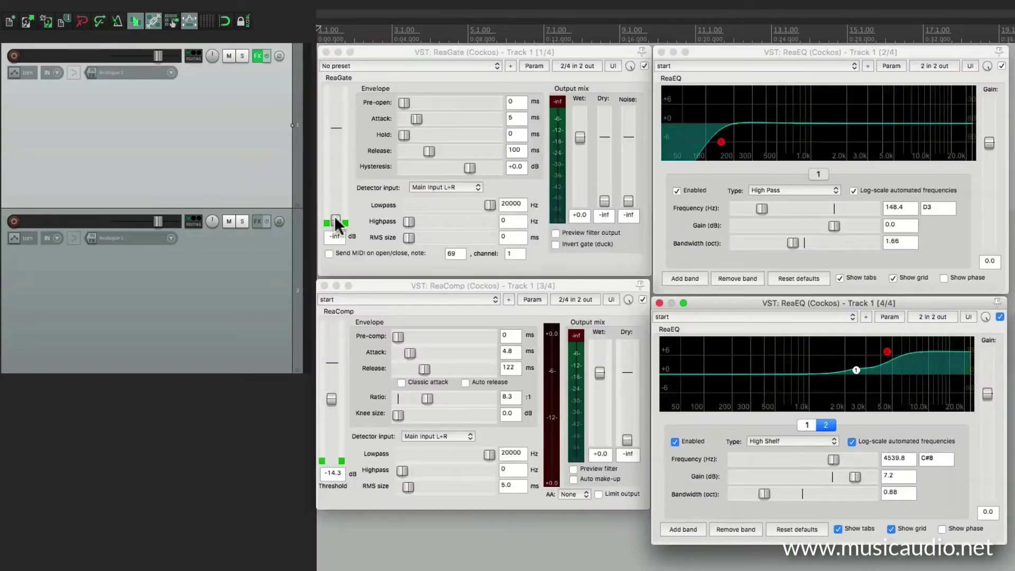
left_click_drag(336, 221, 342, 149)
left_click_drag(761, 209, 759, 209)
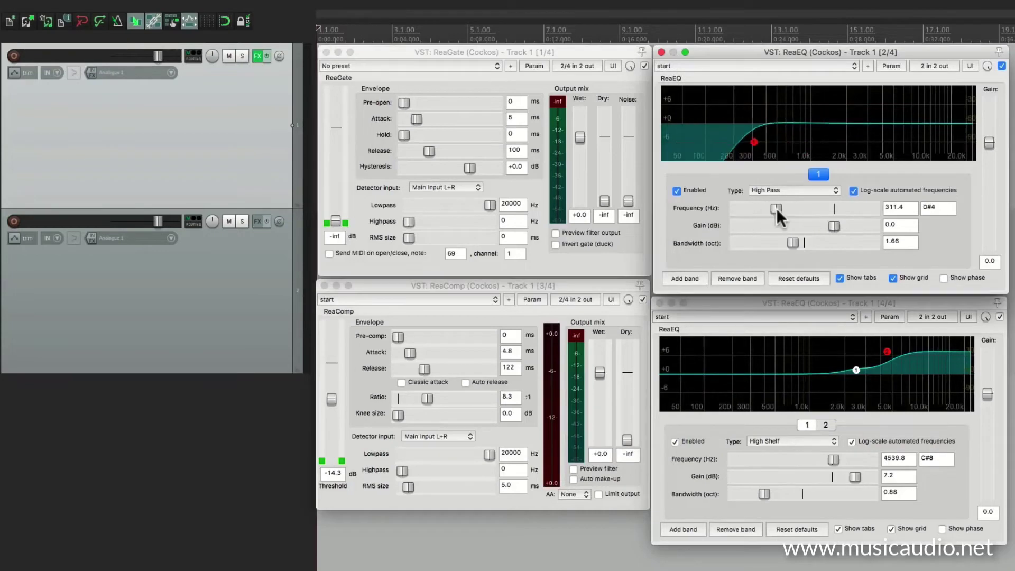
left_click(367, 389)
left_click_drag(332, 399, 332, 396)
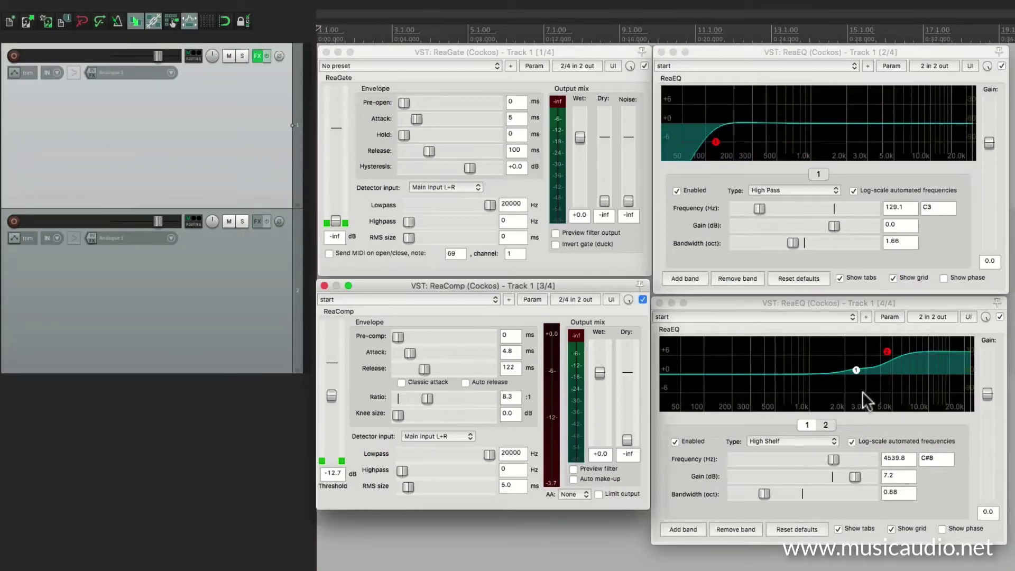
mouse_move(887, 352)
left_mouse_down()
mouse_move(854, 351)
mouse_move(890, 354)
mouse_move(872, 358)
left_mouse_up()
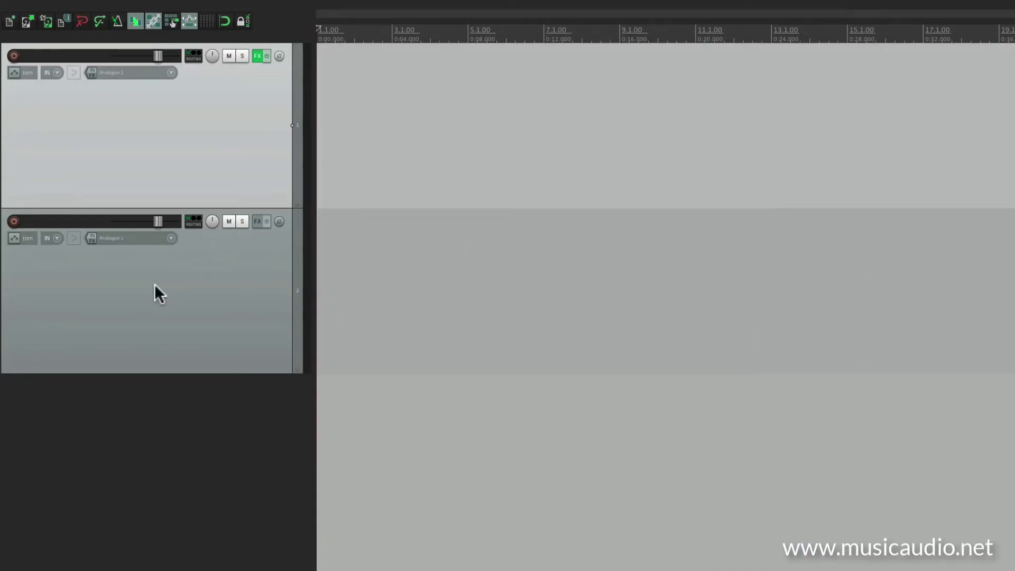
Add the Rocket Multiband Compressor FX chain to track 2.
left_click(211, 285)
left_click(256, 221)
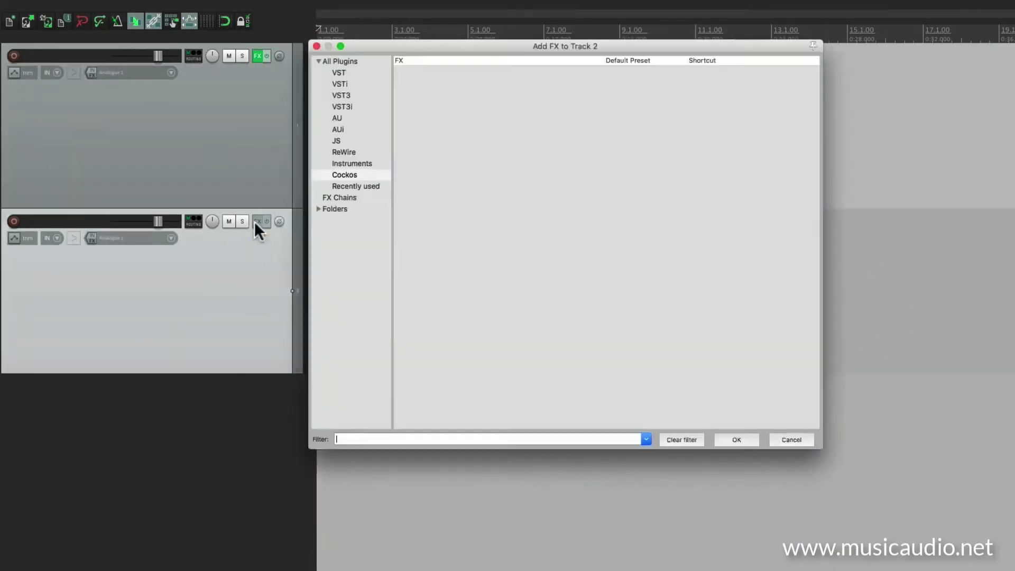
left_click(203, 221)
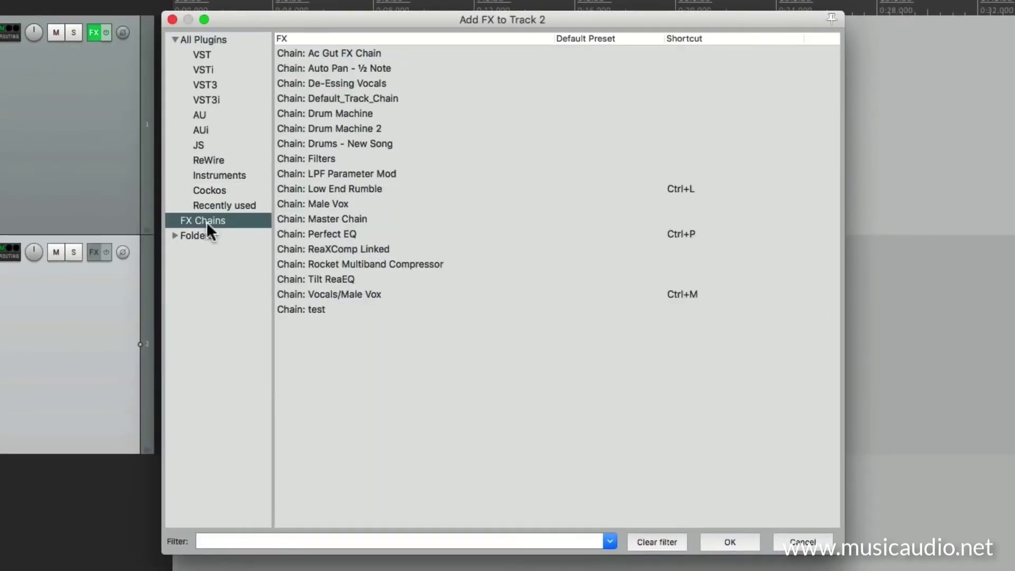
left_click(348, 264)
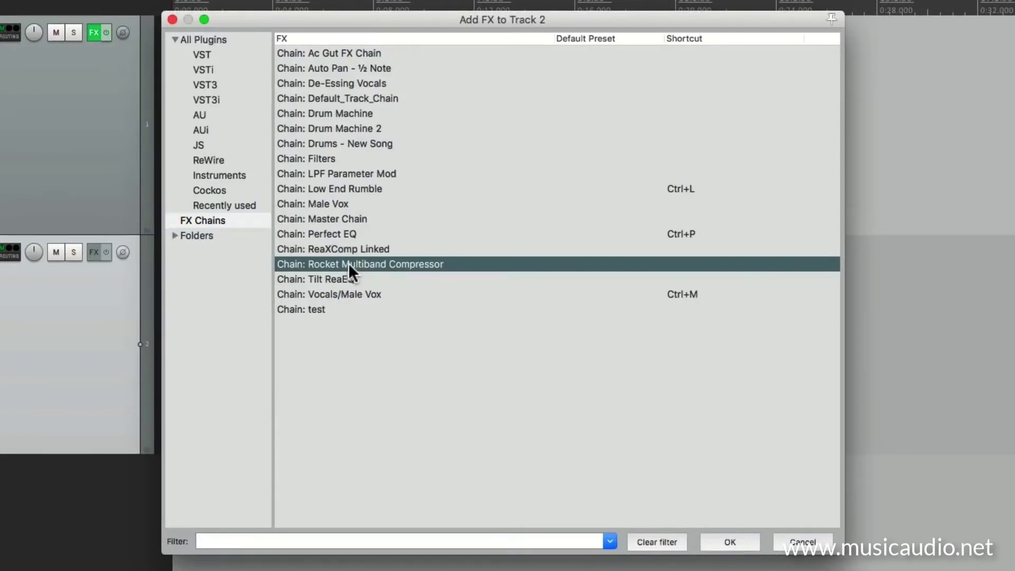
double_click(347, 264)
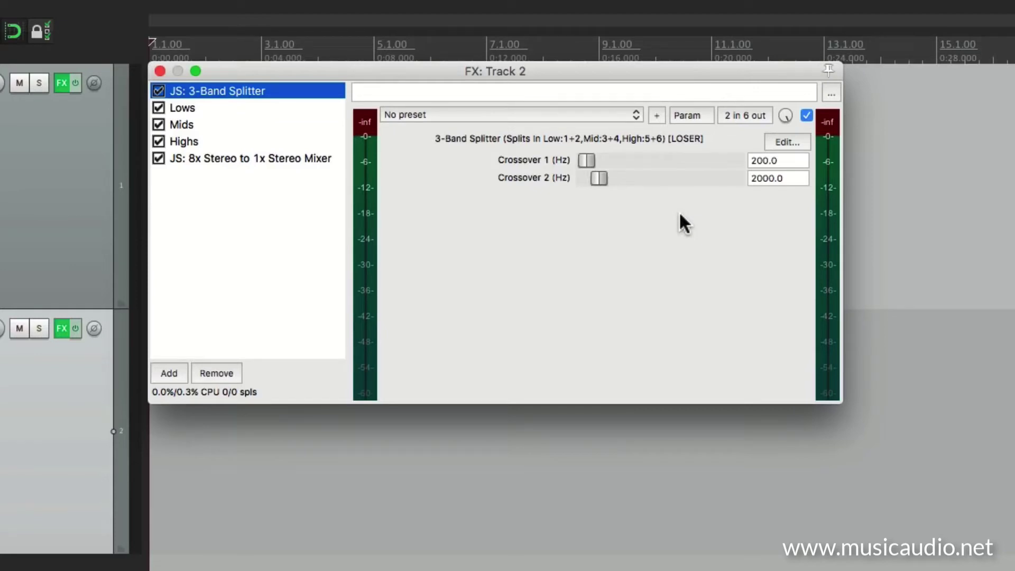
Review each plug-in in track 2's chain: Lows, Mids, Highs, the 8x Stereo to 1x Stereo Mixer and the 3-Band Splitter.
left_click(268, 112)
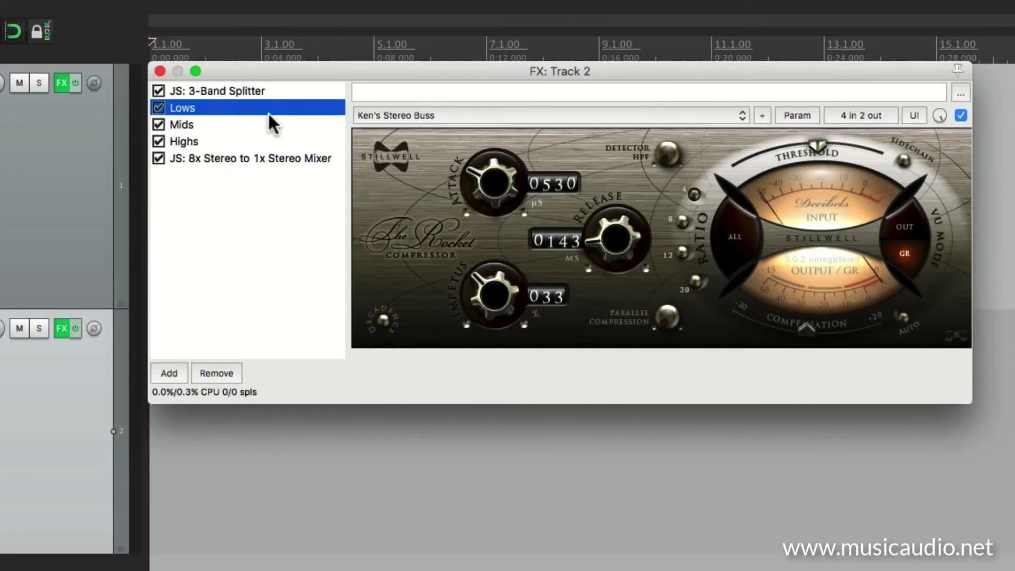
left_click(261, 125)
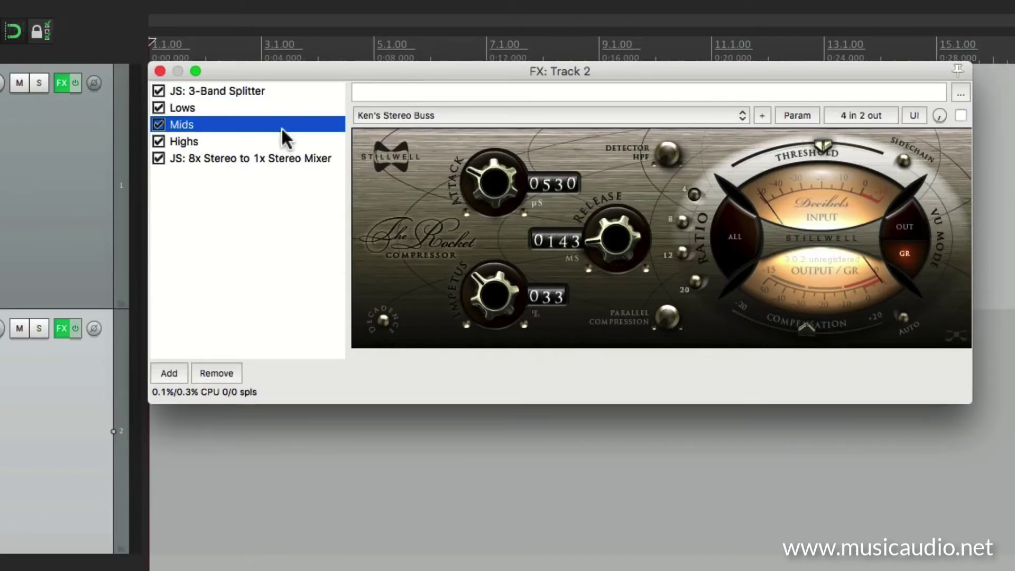
left_click(277, 138)
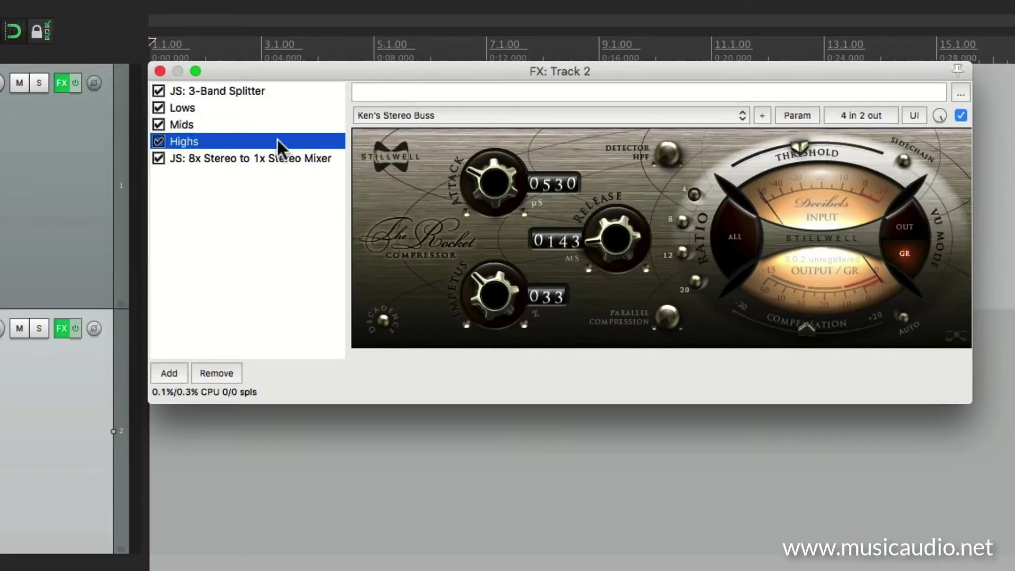
left_click(302, 158)
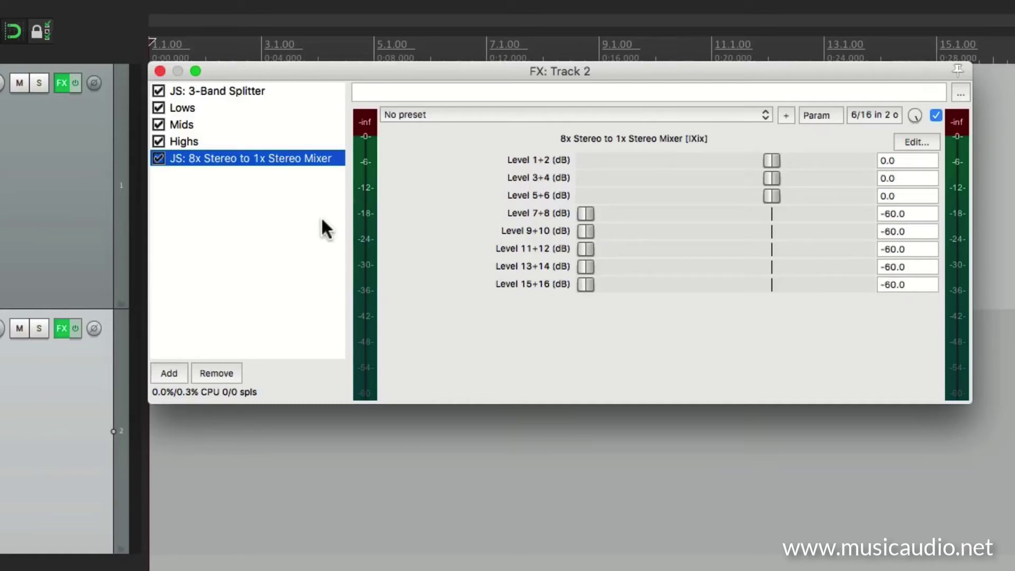
left_click(317, 91)
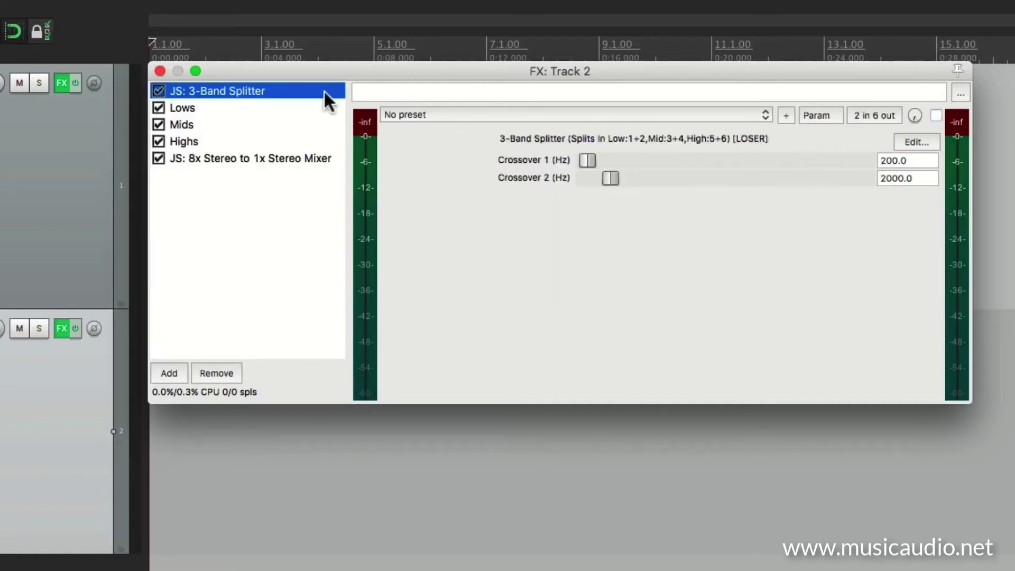
Float the windows of all five plug-ins in track 2's chain together and close the FX chain window.
left_click(297, 159, "shift")
double_click(297, 158)
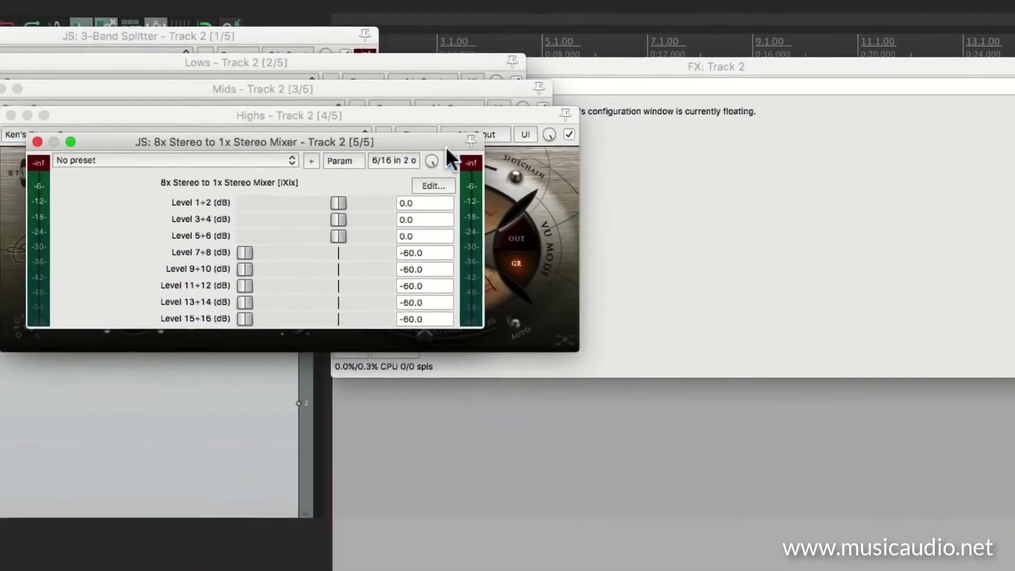
left_click(743, 235)
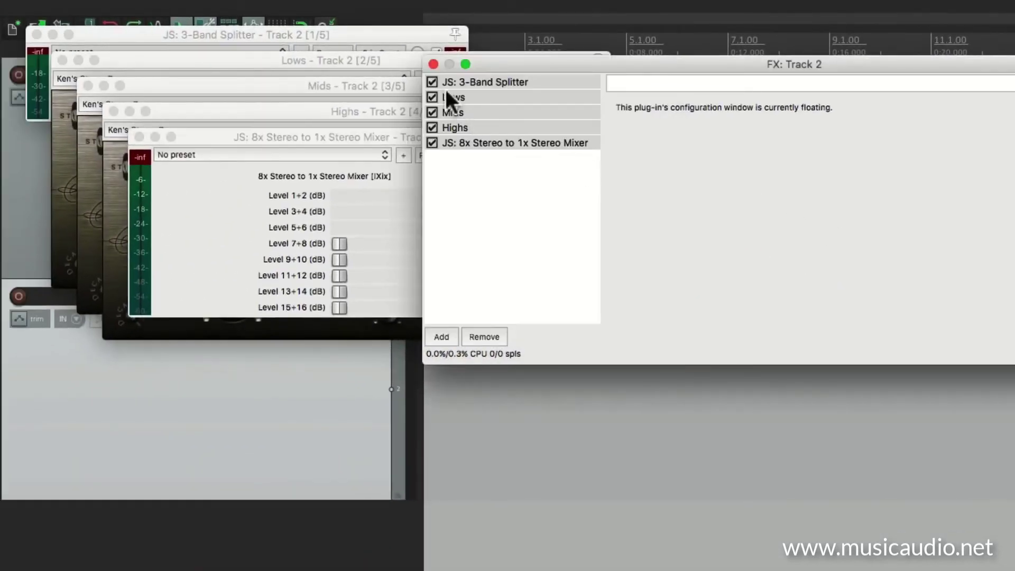
left_click(433, 63)
Stack the Lows, Mids and Highs compressor windows vertically, and place the 3-Band Splitter window above the stereo mixer window beside them.
left_click_drag(385, 111, 481, 401)
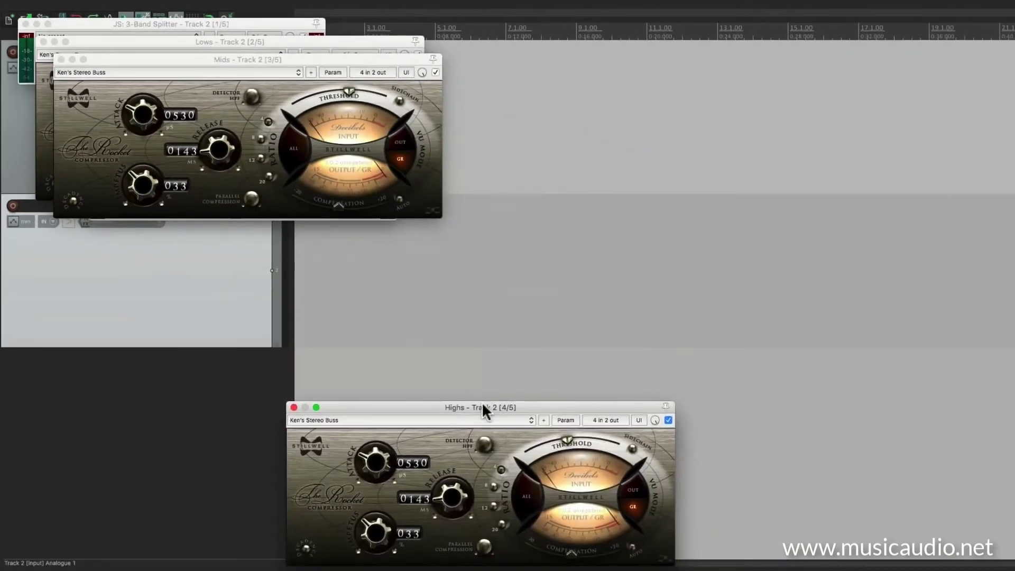
left_click_drag(256, 57, 481, 235)
left_click_drag(296, 40, 516, 65)
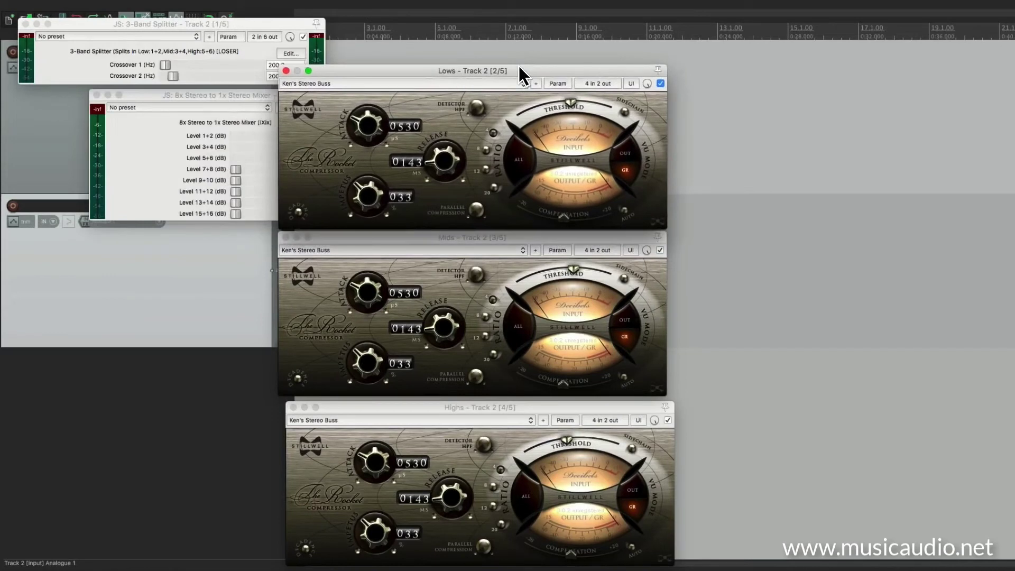
left_click_drag(191, 25, 830, 45)
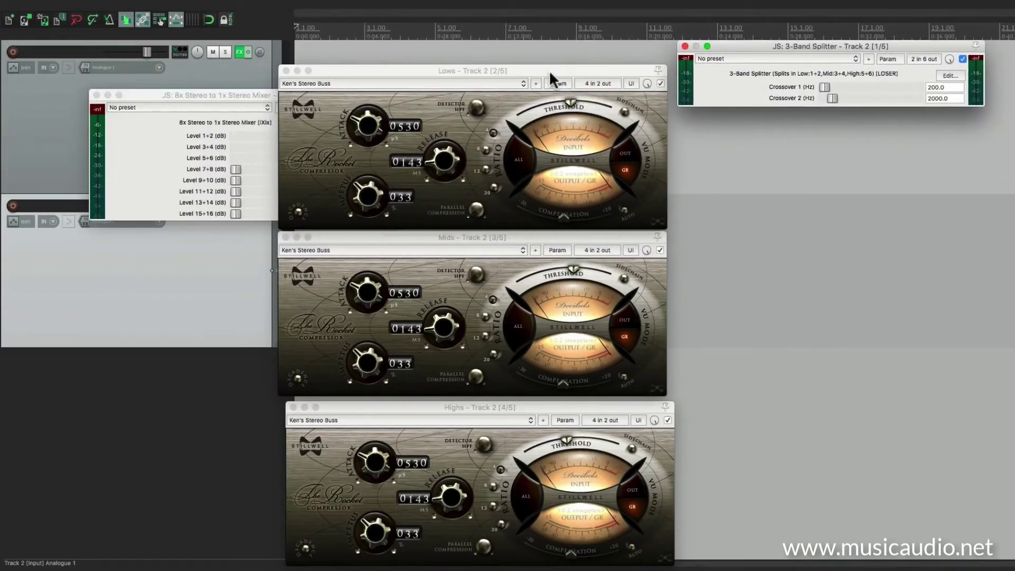
left_click_drag(549, 70, 555, 45)
left_click_drag(545, 234, 553, 209)
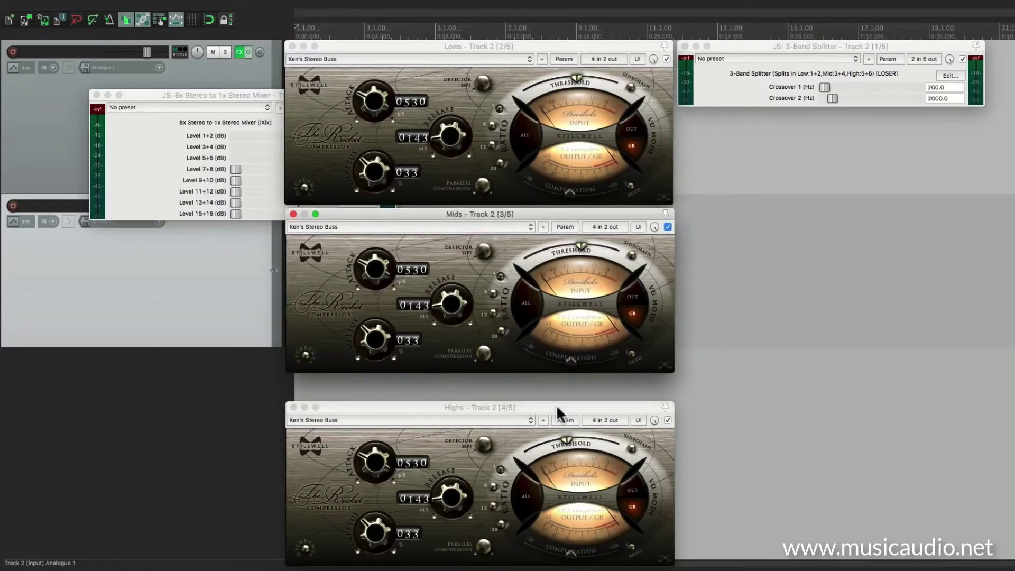
left_click_drag(556, 404, 559, 376)
left_click_drag(205, 91, 817, 129)
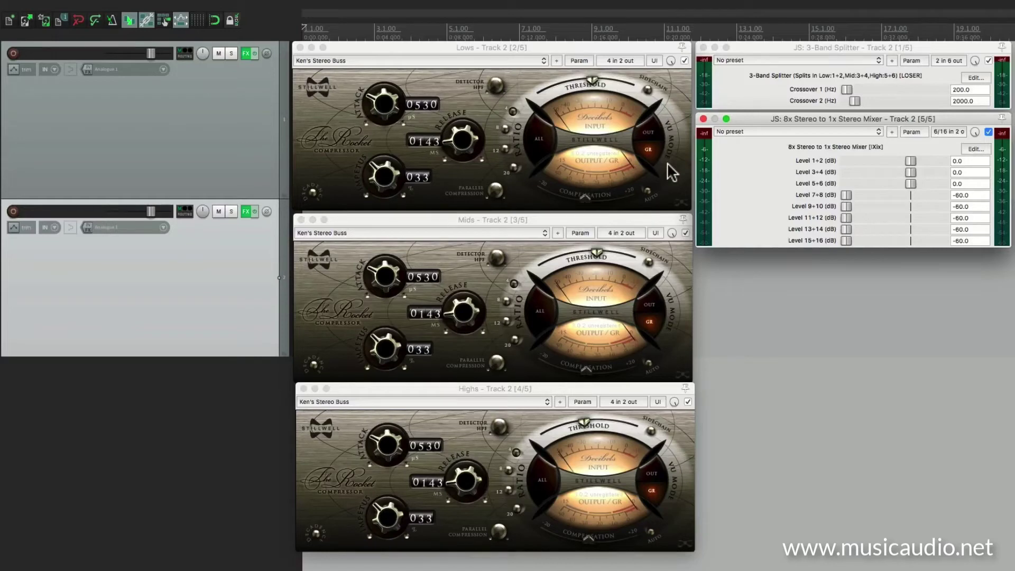
Review the FX window options in the Plug-ins preferences and close the dialog.
key("super+comma")
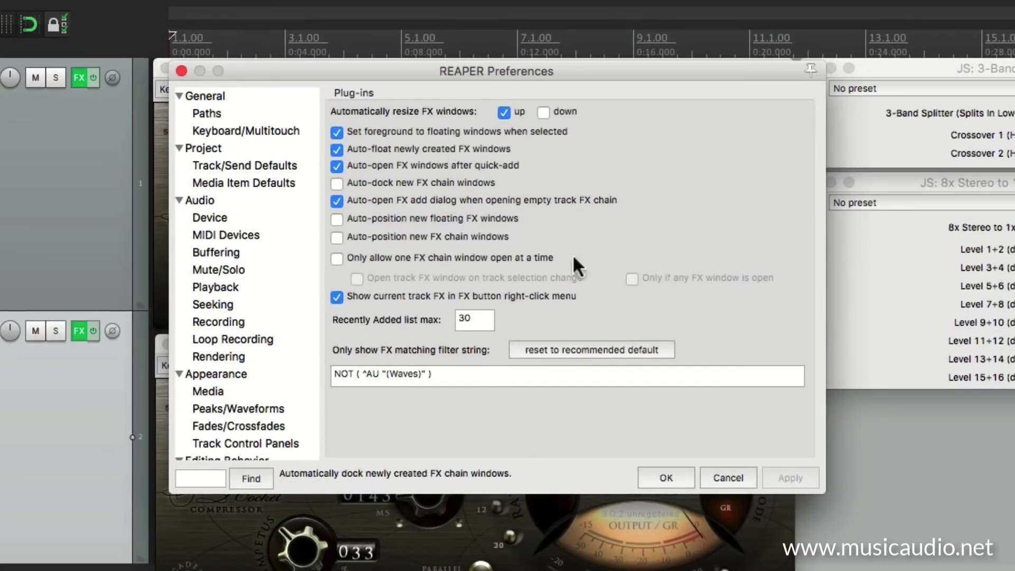
left_click(665, 476)
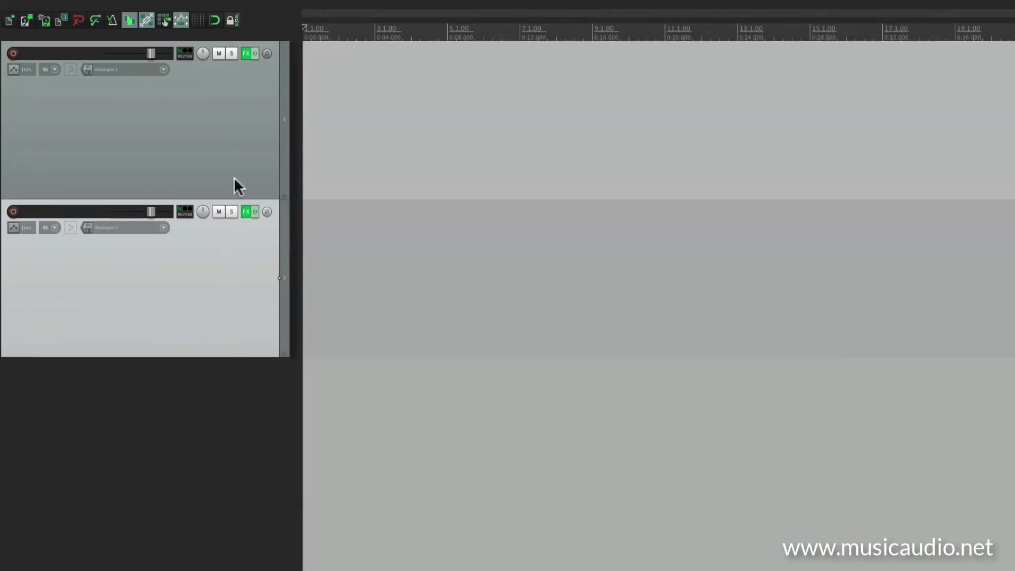
Show all floating FX windows of track 1 together and close them again.
left_click(228, 131)
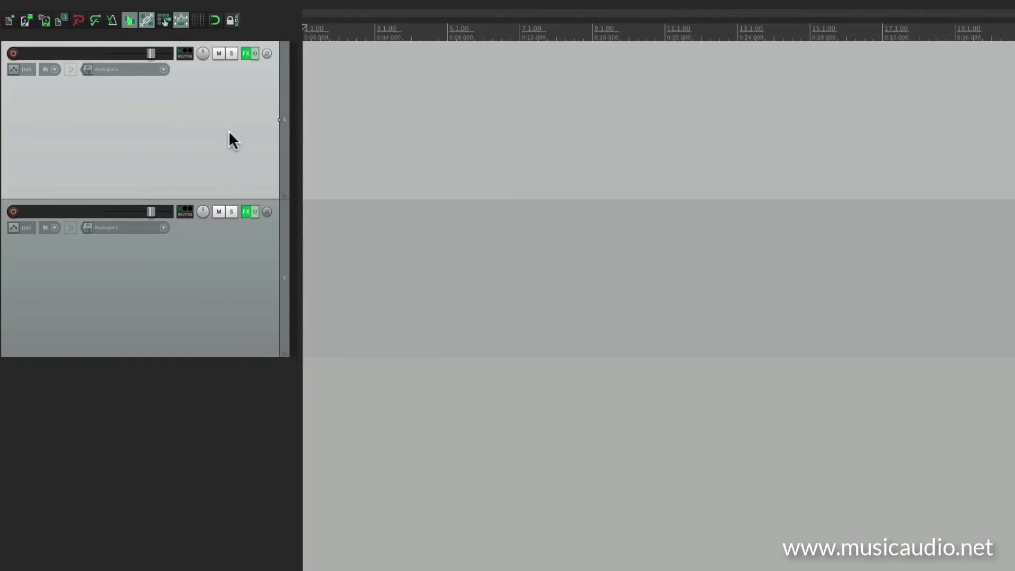
key("shift+f")
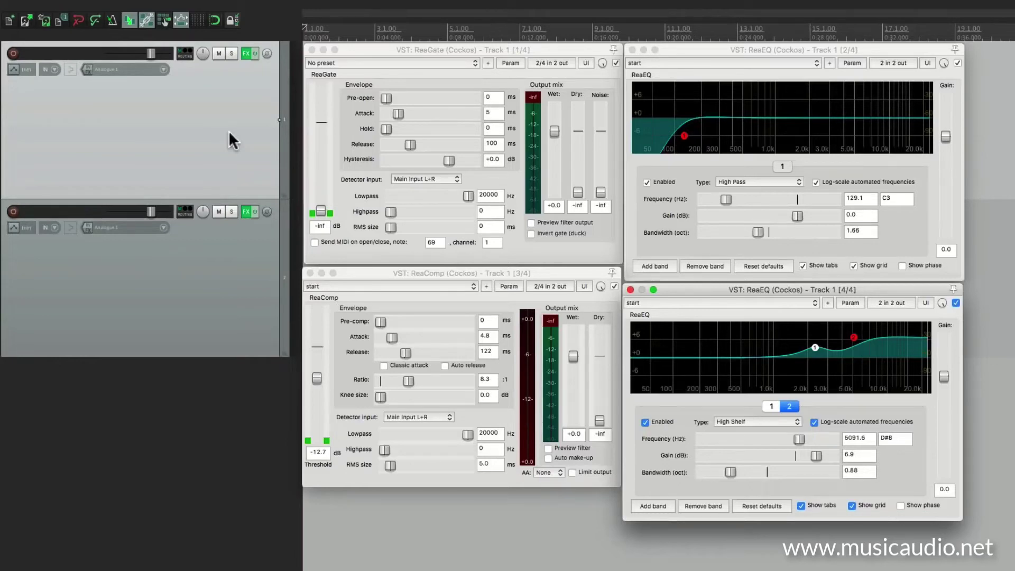
key("Escape")
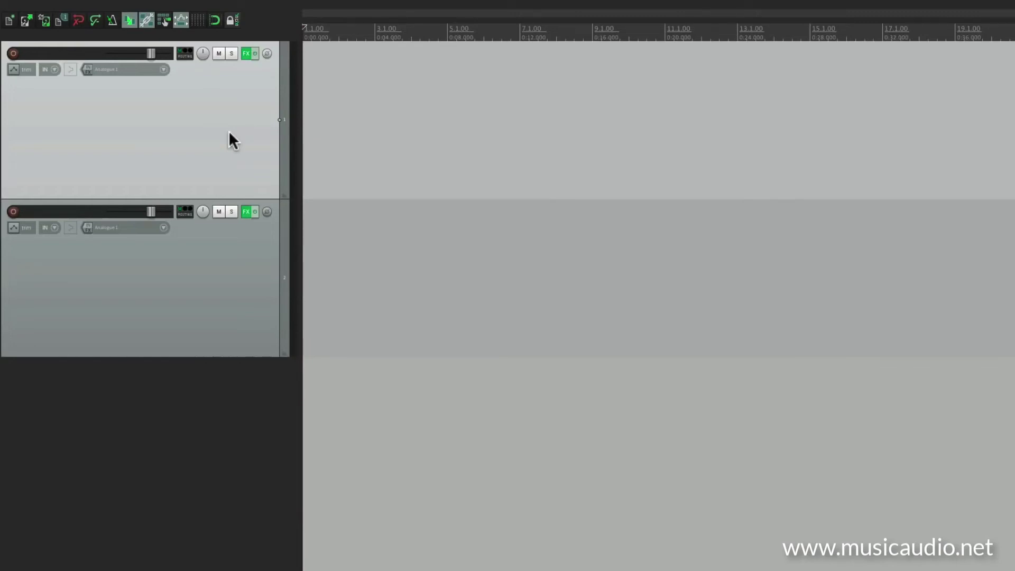
Show the master track and load the Master Chain FX chain onto it.
left_click(179, 8)
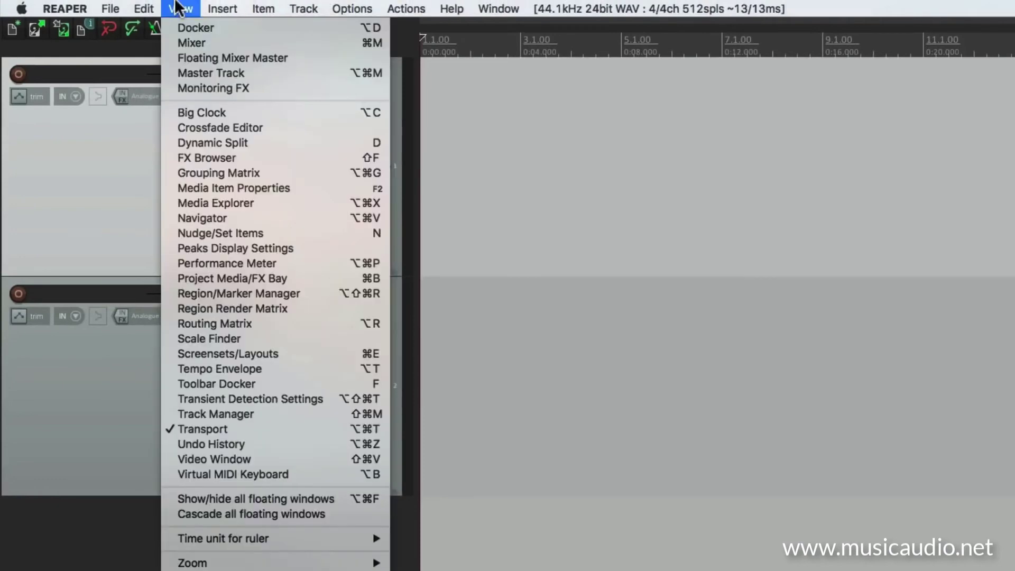
left_click(169, 73)
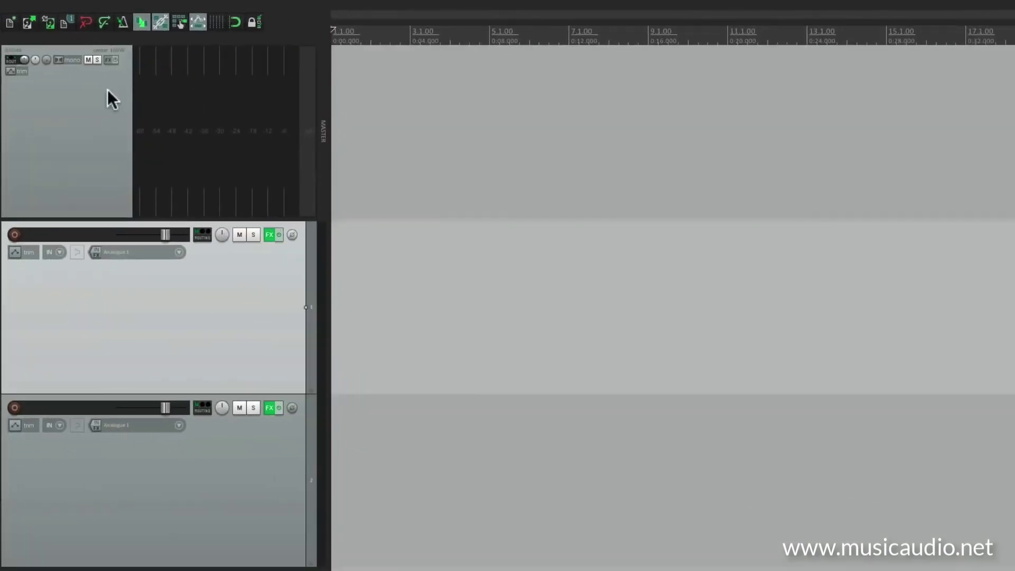
left_click(105, 60)
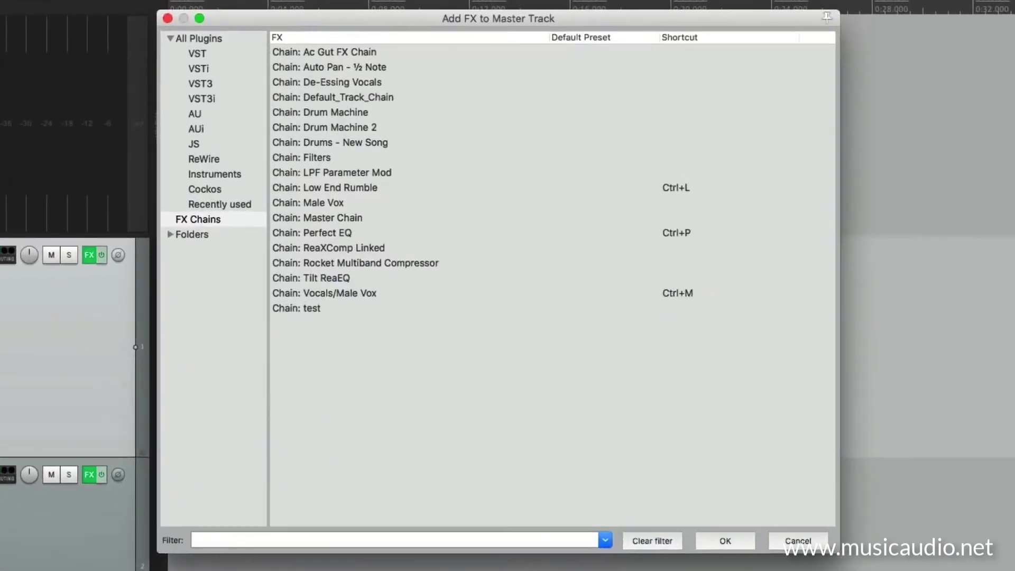
left_click(357, 222)
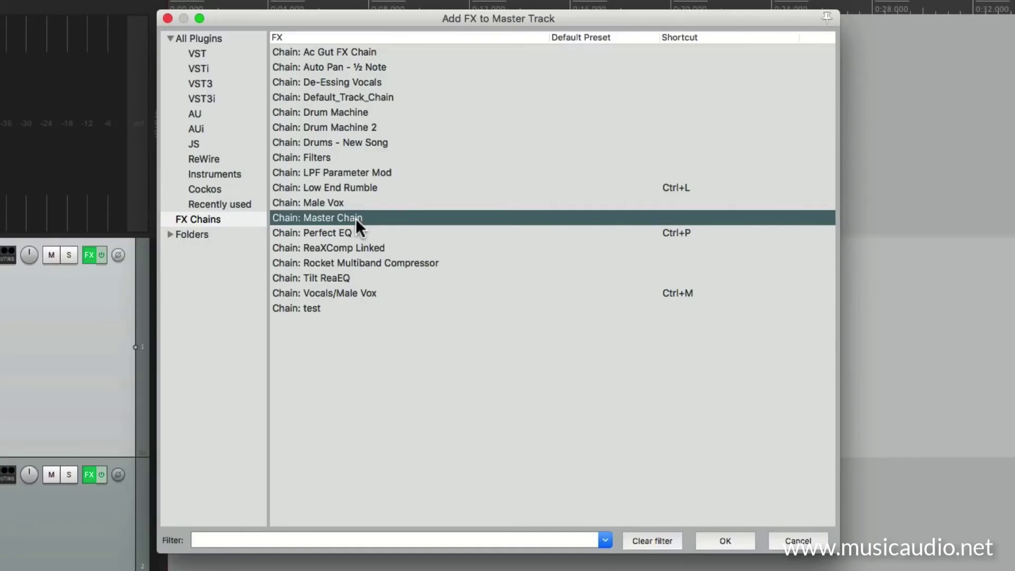
double_click(356, 218)
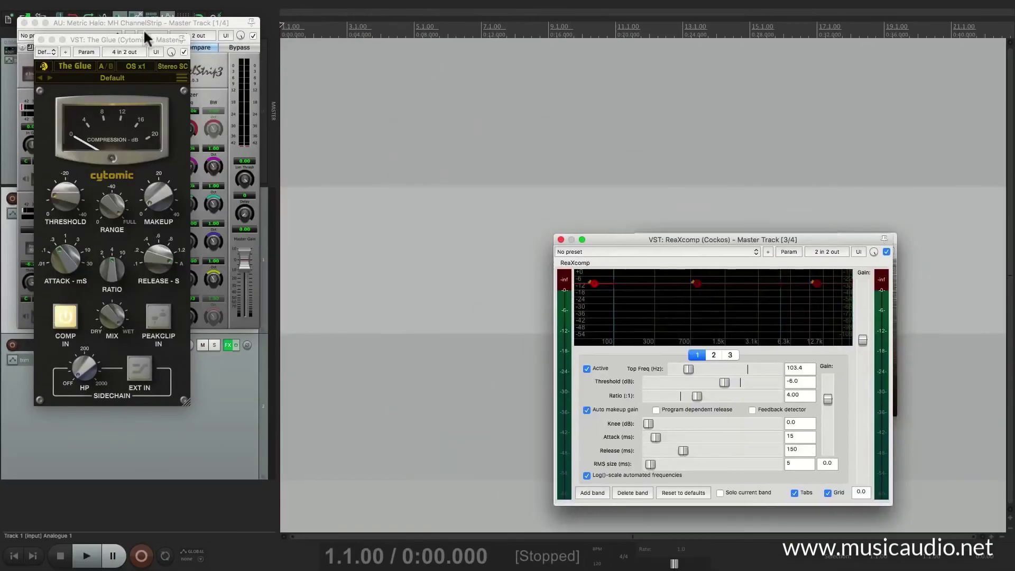
Arrange the master plug-in windows side by side: MH ChannelStrip, The Glue and a reduced-size ReaXcomp, with Event Horizon below ReaXcomp.
left_click_drag(146, 38, 463, 207)
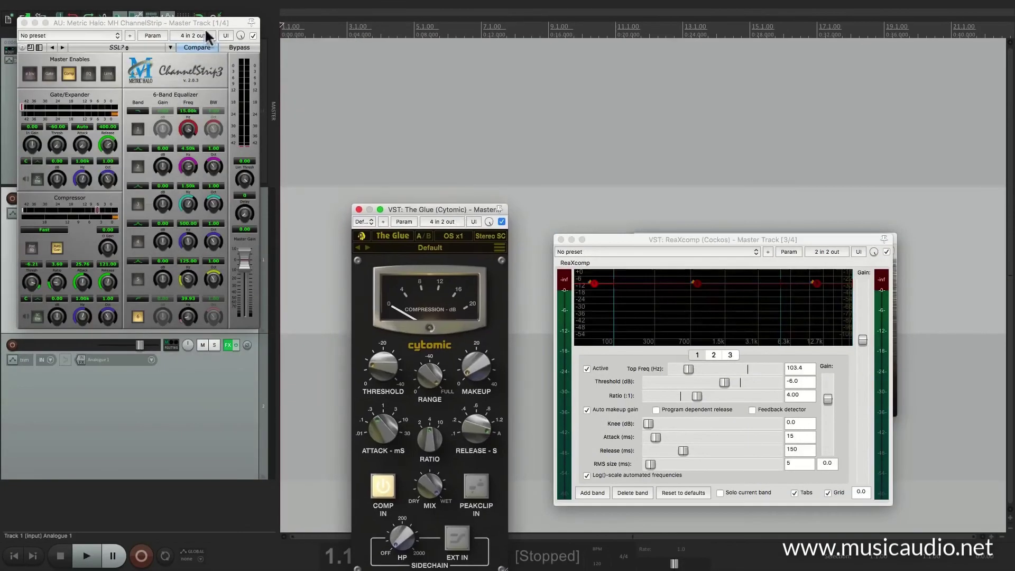
left_click_drag(189, 20, 452, 46)
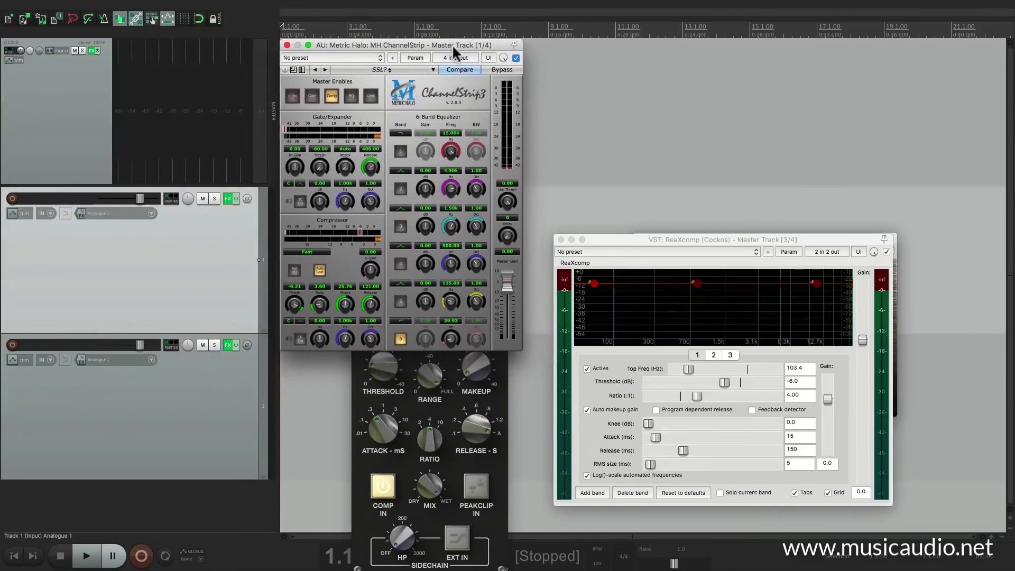
left_click(505, 365)
left_click_drag(448, 208, 621, 42)
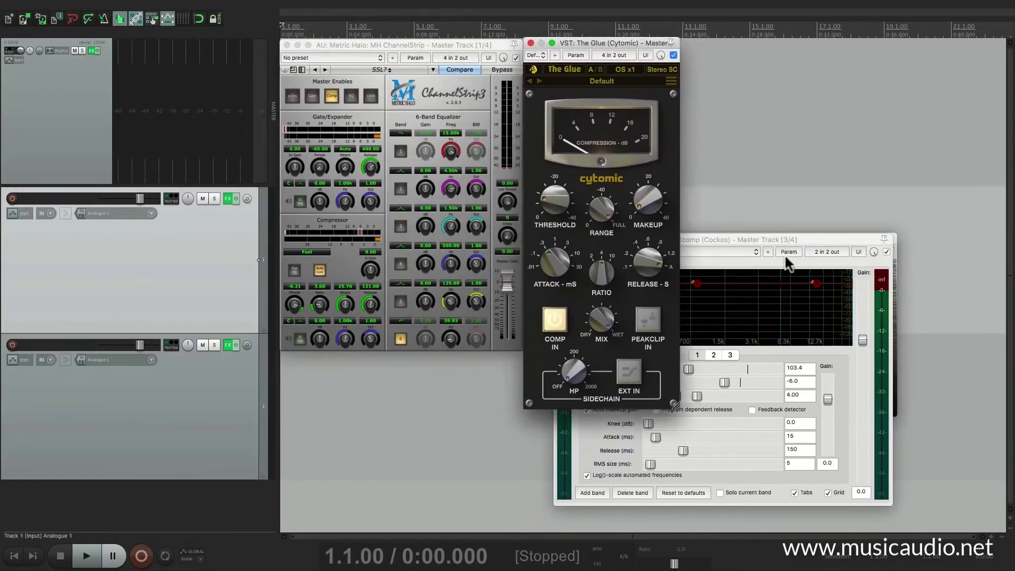
left_click(772, 239)
left_click_drag(705, 238, 811, 18)
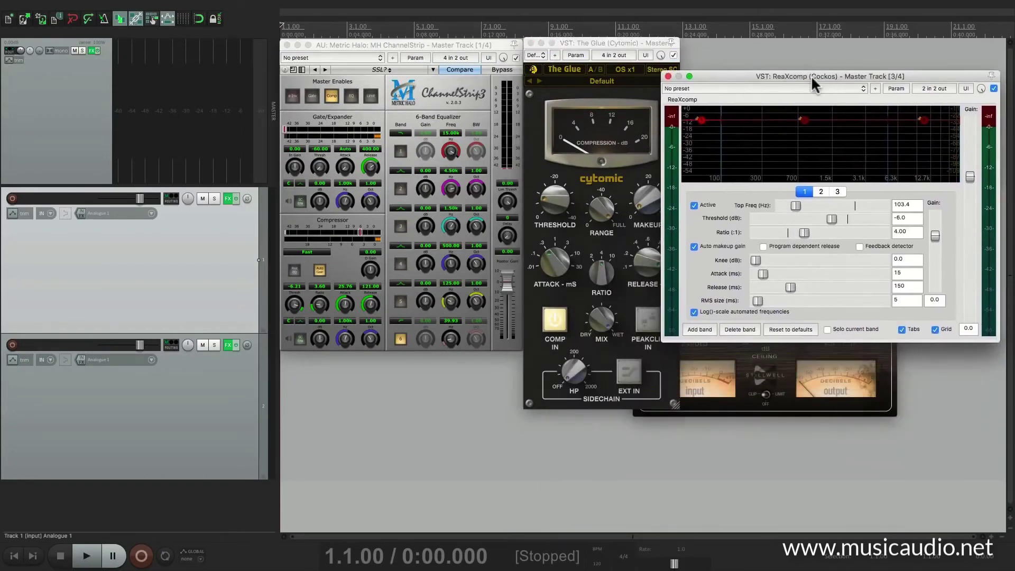
left_click_drag(890, 292, 1005, 299)
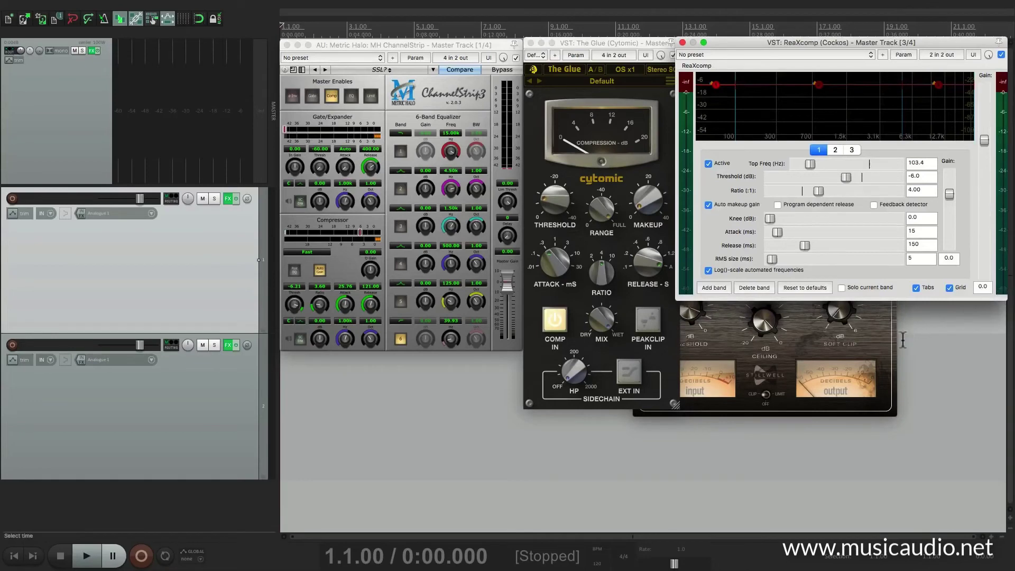
left_click(762, 317)
left_click_drag(831, 241, 870, 312)
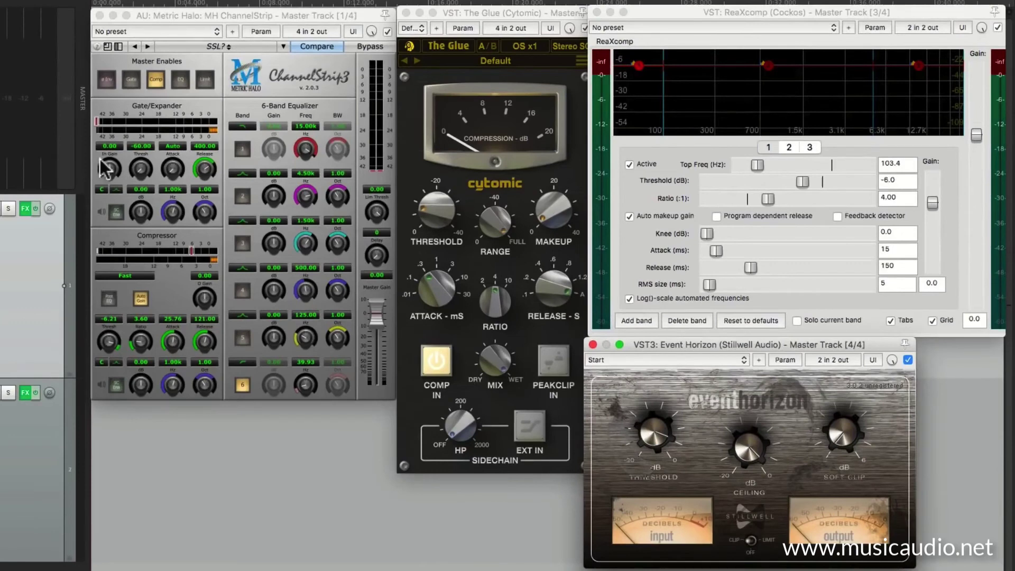
Adjust the master plug-ins: ChannelStrip compressor threshold to -4.32, The Glue's threshold slightly, and ReaXcomp band 1 top frequency to 12543.3 Hz.
mouse_move(190, 251)
left_mouse_down()
mouse_move(169, 256)
mouse_move(199, 254)
left_mouse_up()
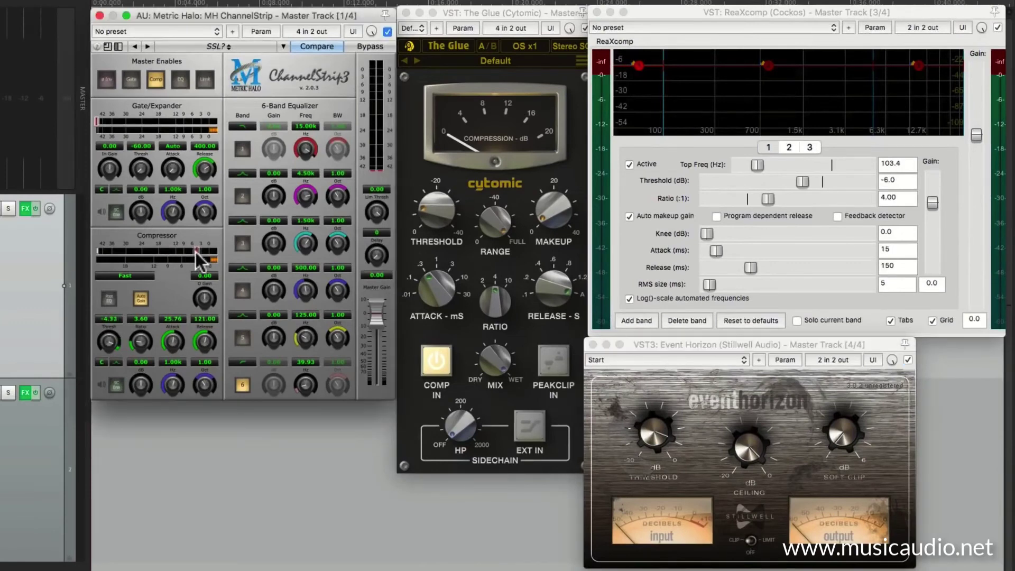
left_click_drag(431, 210, 433, 209)
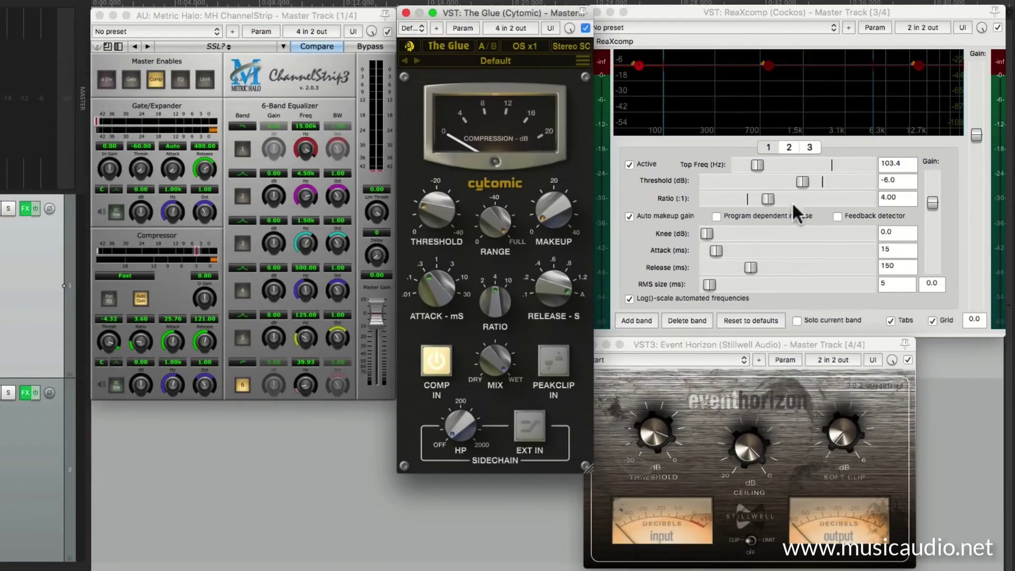
left_click(853, 162)
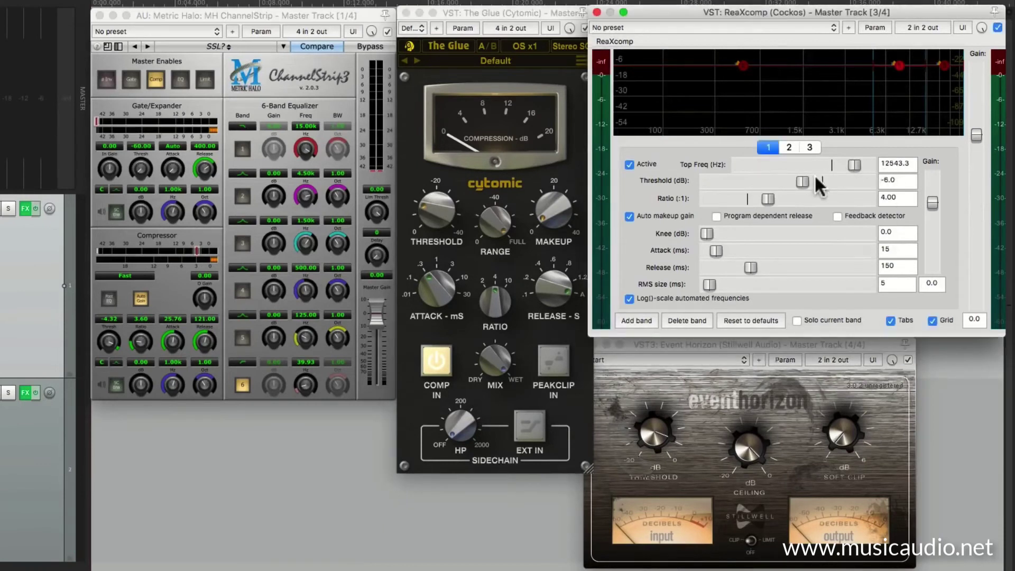
left_click(780, 440)
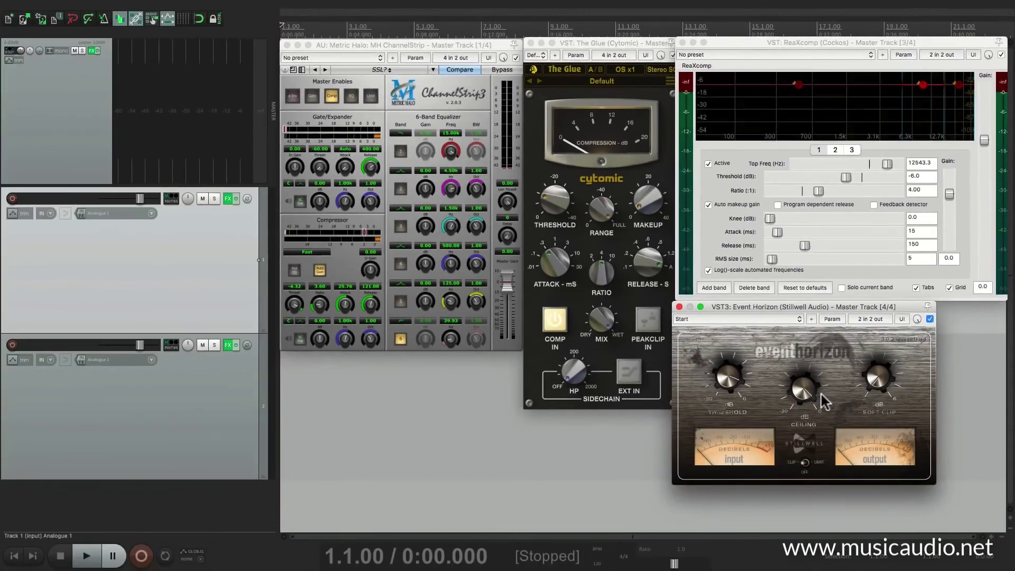
Close and reopen the master track's FX windows together, then nudge ChannelStrip, The Glue and Event Horizon into a tidier layout.
left_click(65, 142)
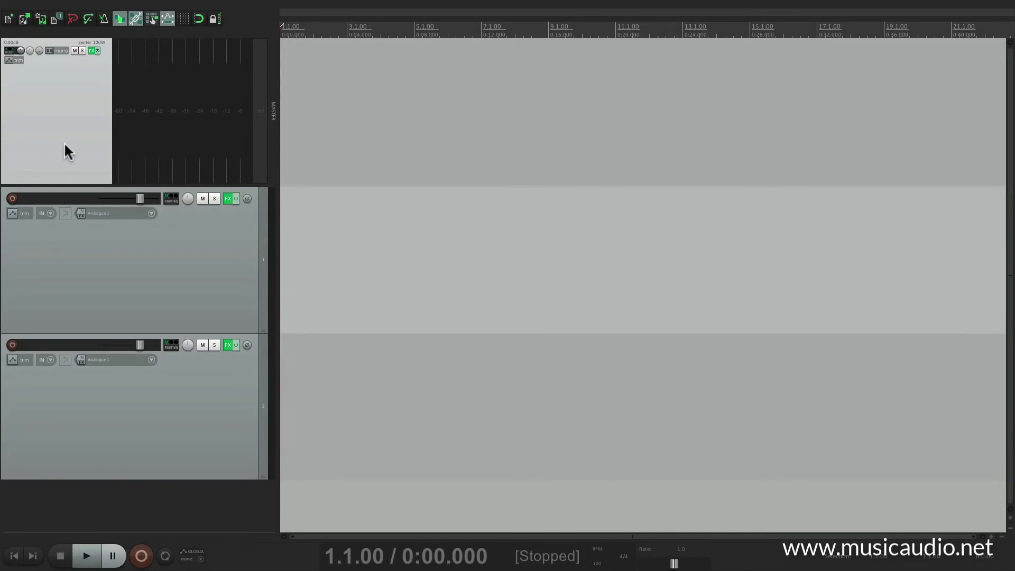
key("shift+f")
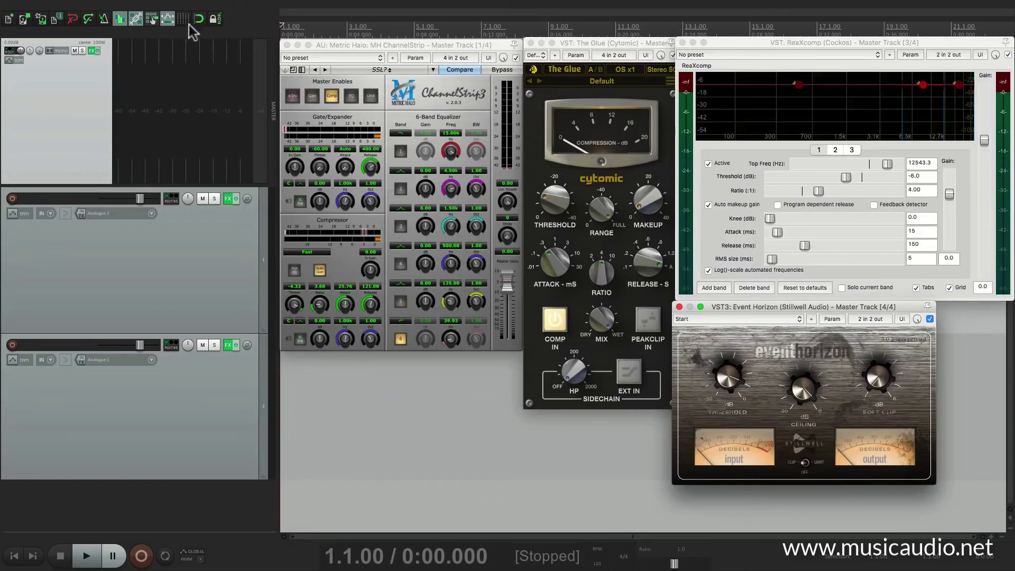
left_click_drag(374, 46, 371, 47)
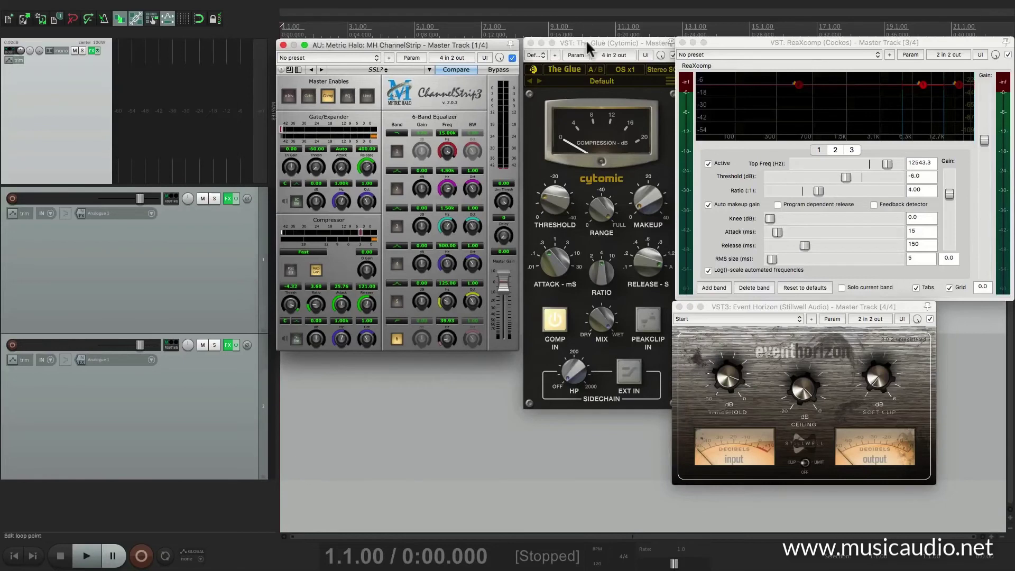
left_click_drag(586, 40, 581, 39)
left_click(761, 40)
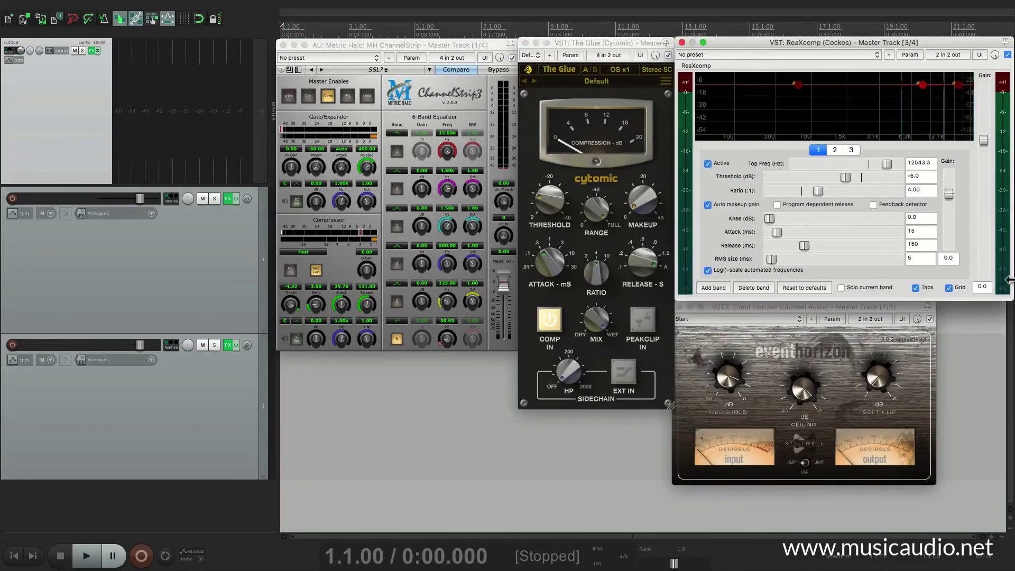
left_click_drag(873, 304, 879, 306)
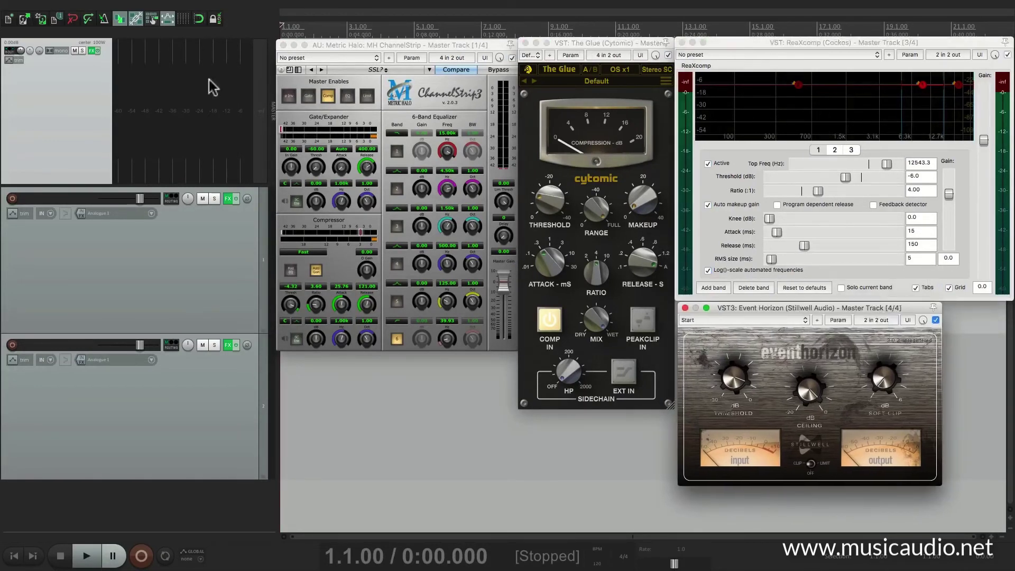
Test toggling all floating FX windows open and closed for the master track, track 1 and track 2 in turn.
left_click(39, 105)
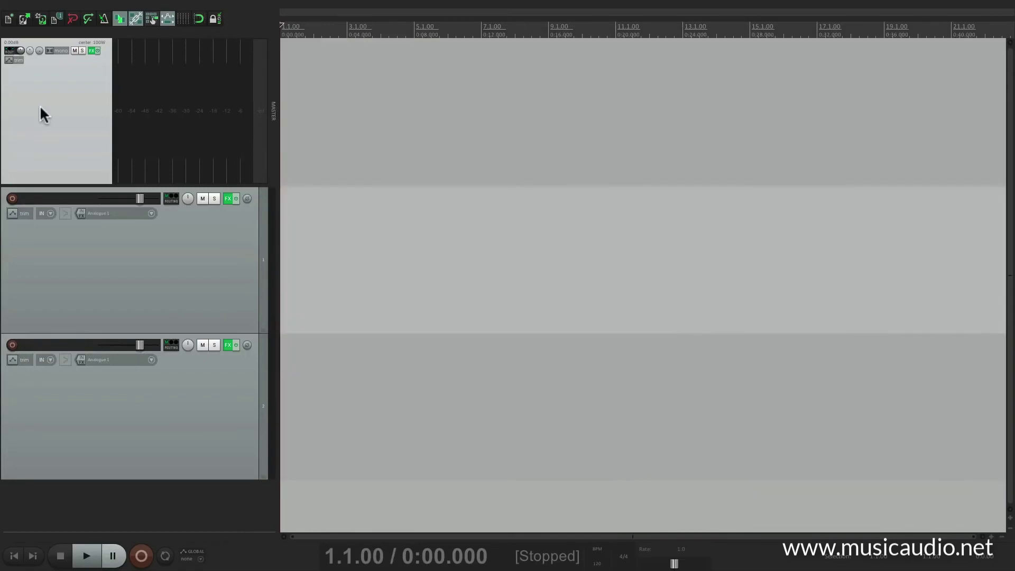
left_click(39, 105)
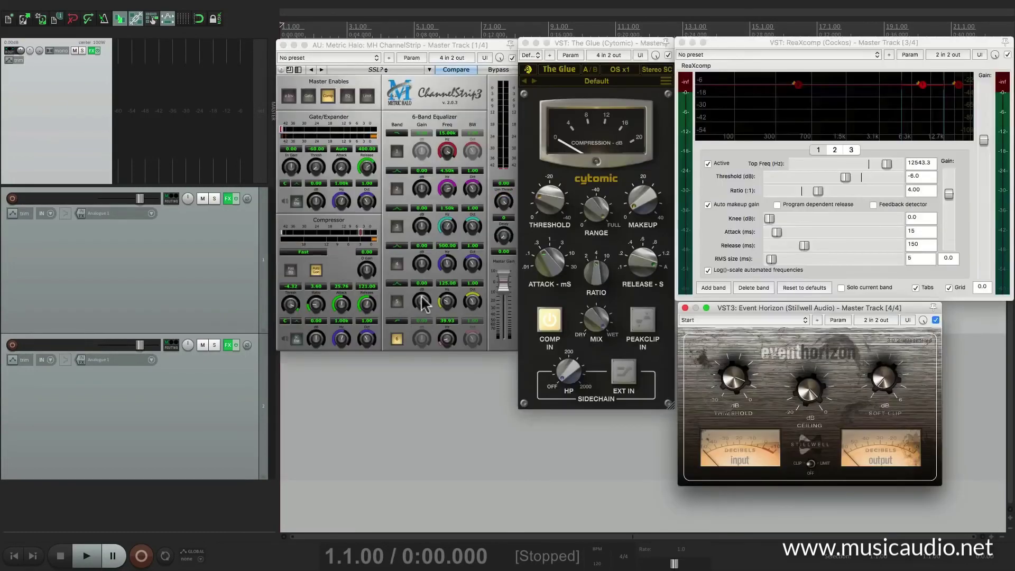
key("alt+shift+f")
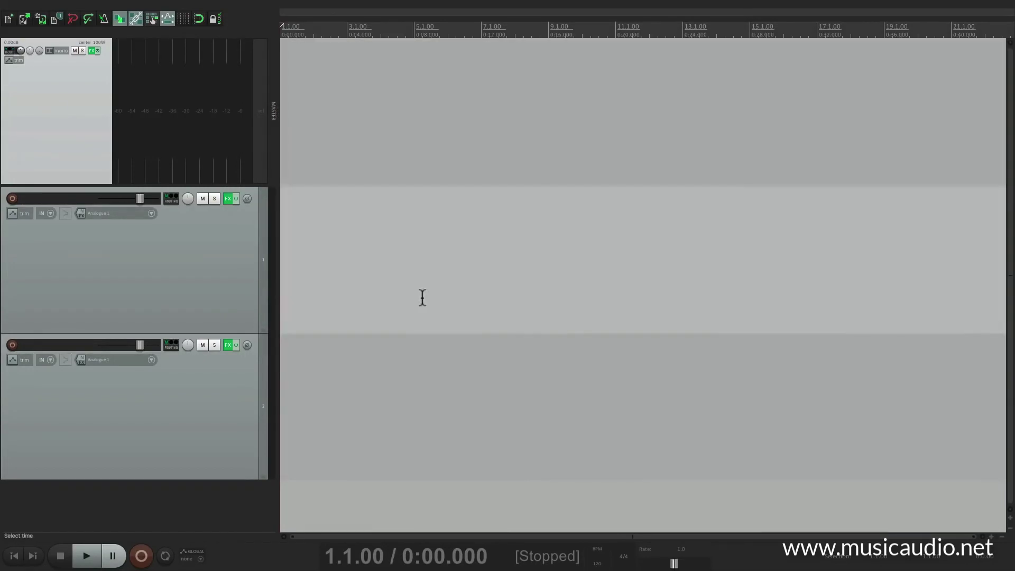
left_click(217, 284)
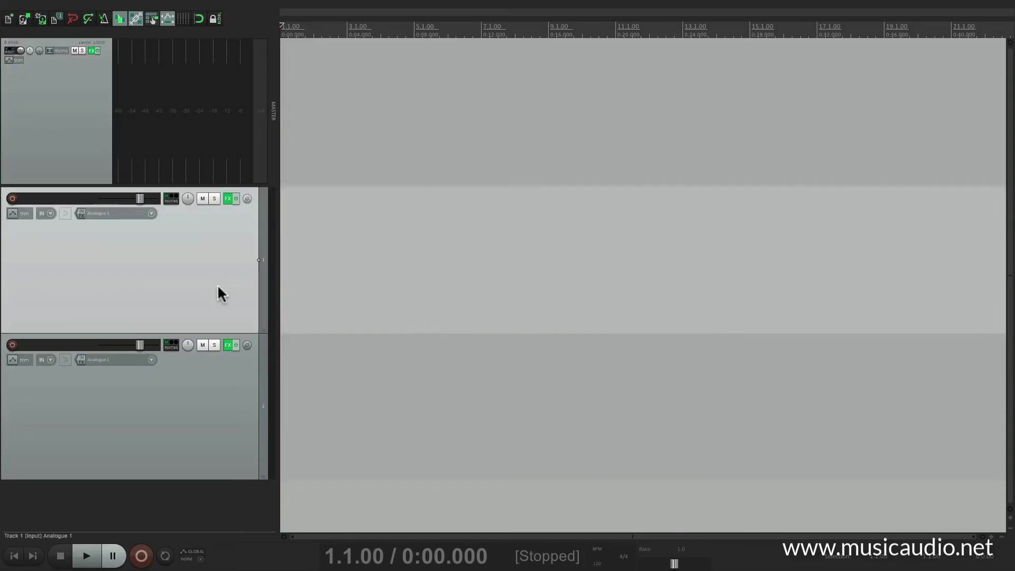
key("alt+shift+f")
key("alt+shift+f")
left_click(226, 413)
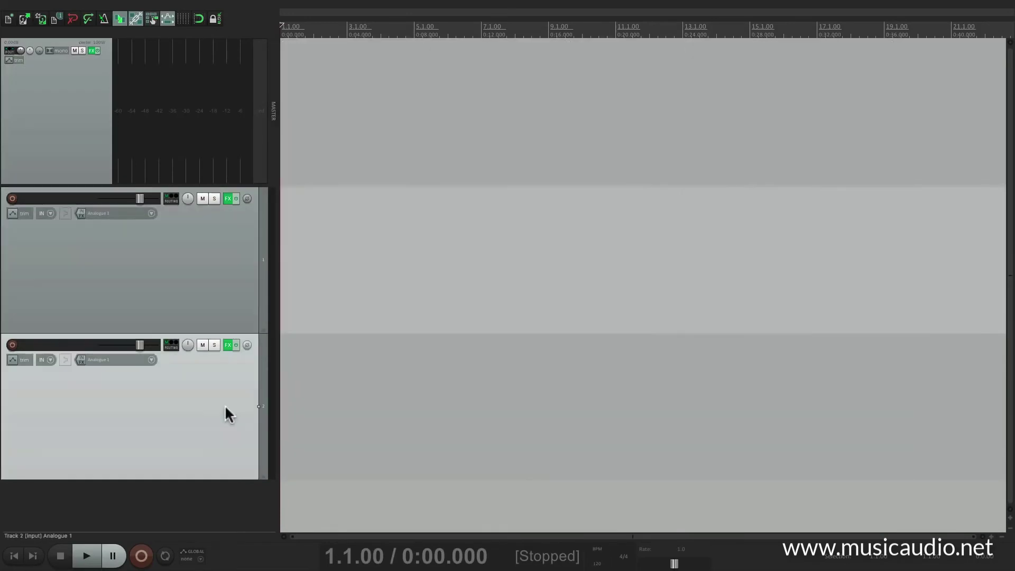
key("alt+shift+f")
key("alt+shift+f")
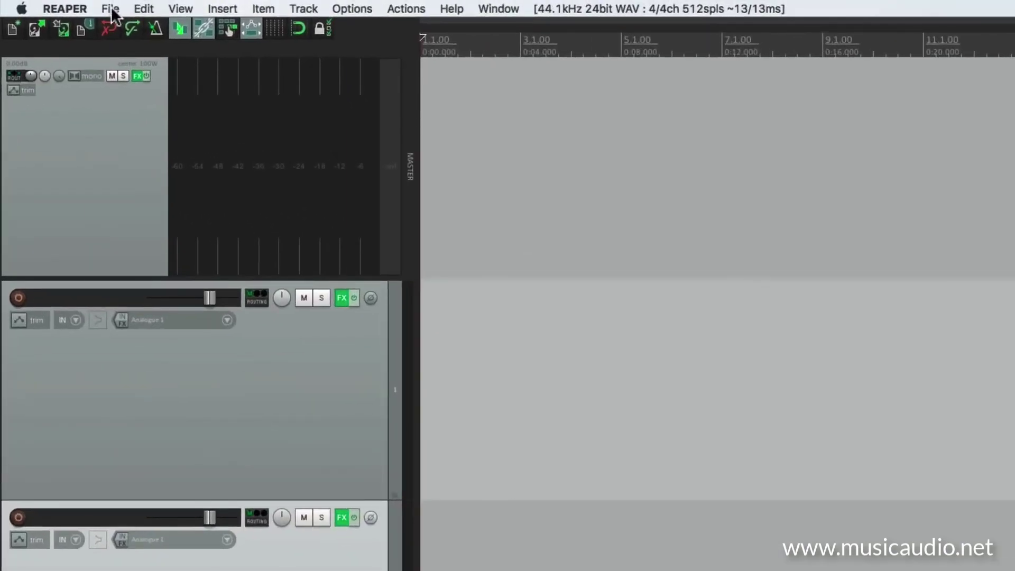
Save the project as Multi-FX Rack in the REAPER Video Songs folder, with its own subdirectory and media copied into it.
left_click(84, 3)
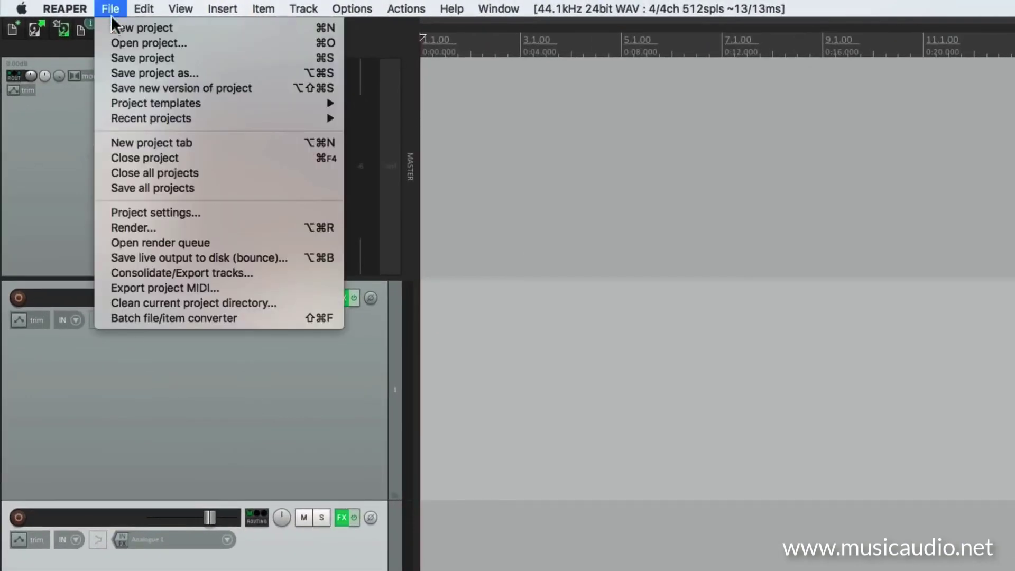
left_click(111, 73)
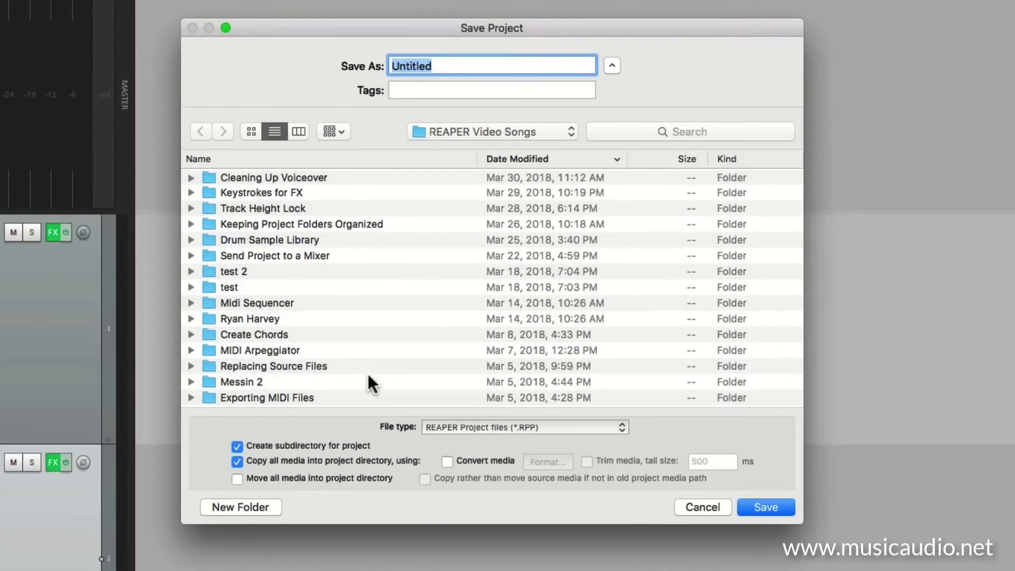
type("Multi-FX Rack")
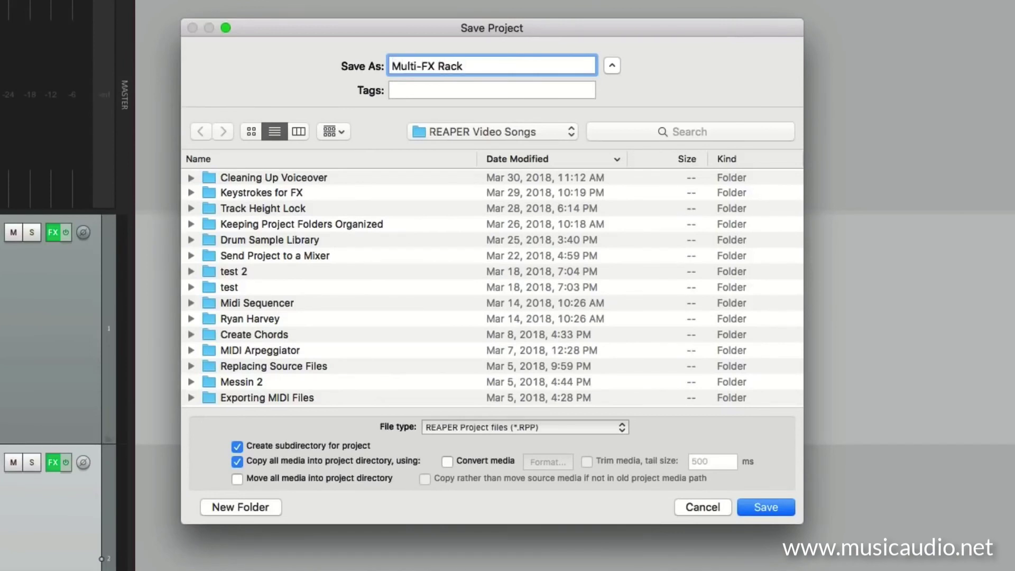
key("Return")
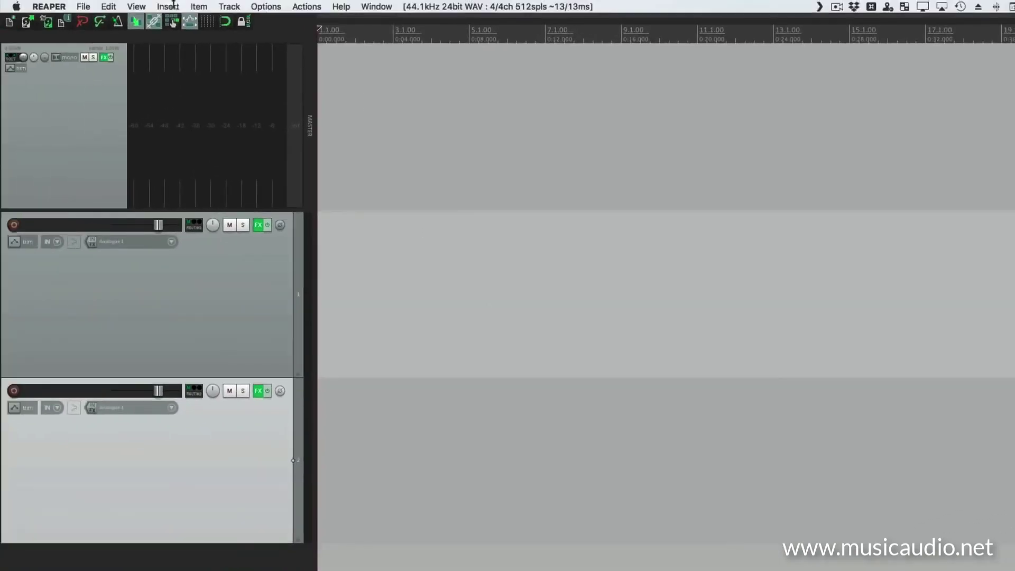
Close the current project and reopen the saved Multi-FX Rack project from the recent projects.
left_click(83, 6)
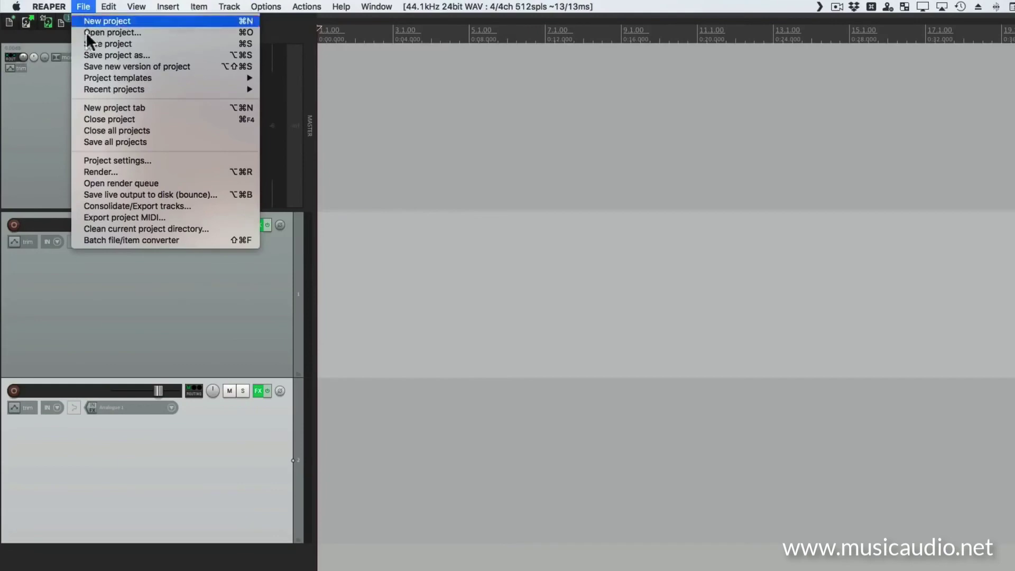
left_click(86, 119)
left_click(93, 4)
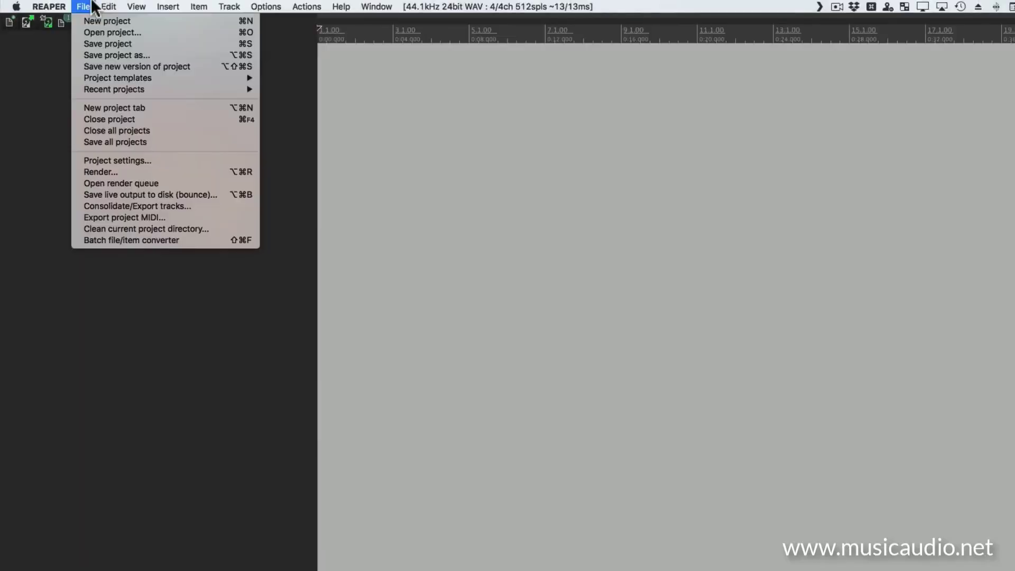
mouse_move(90, 86)
left_click(314, 77)
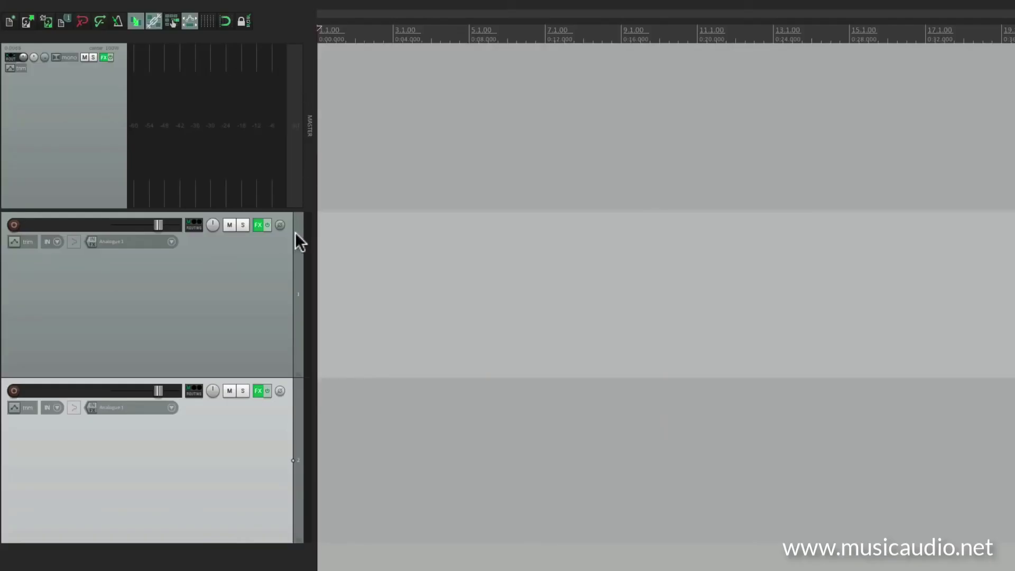
Check the saved window layouts by toggling all floating FX windows open and closed for track 1, track 2 and the master track.
left_click(247, 273)
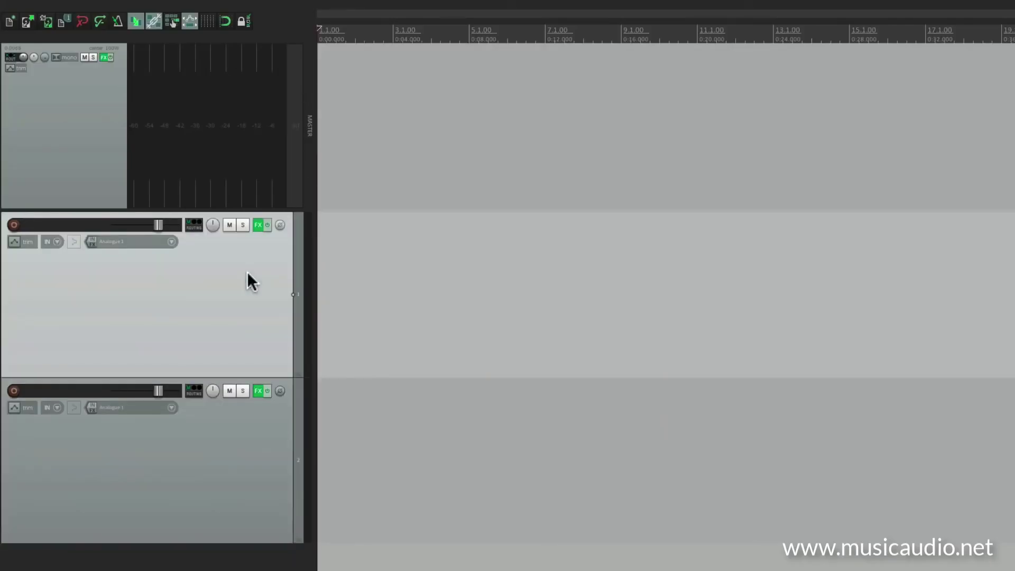
key("shift+f")
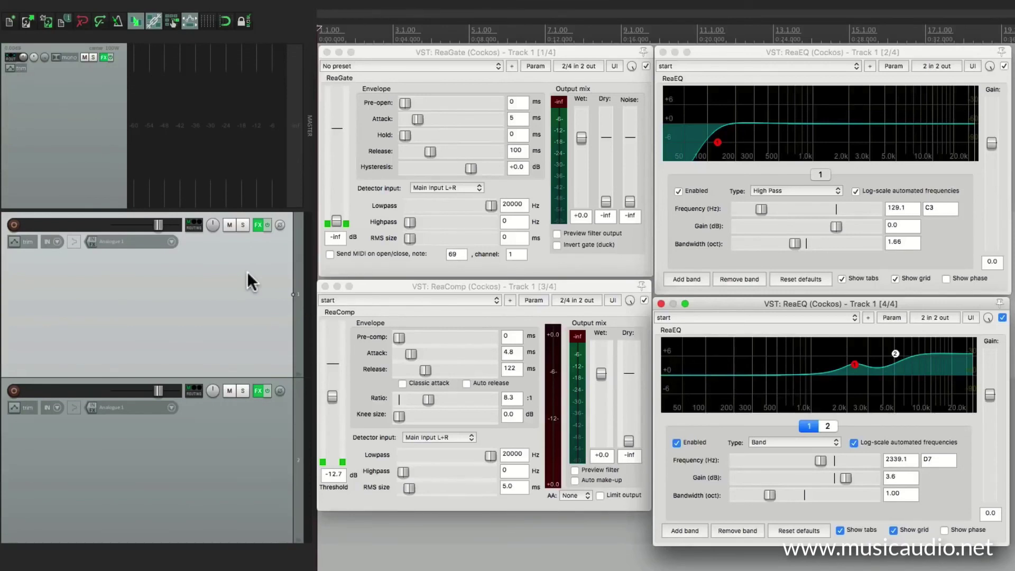
key("shift+f")
left_click(239, 435)
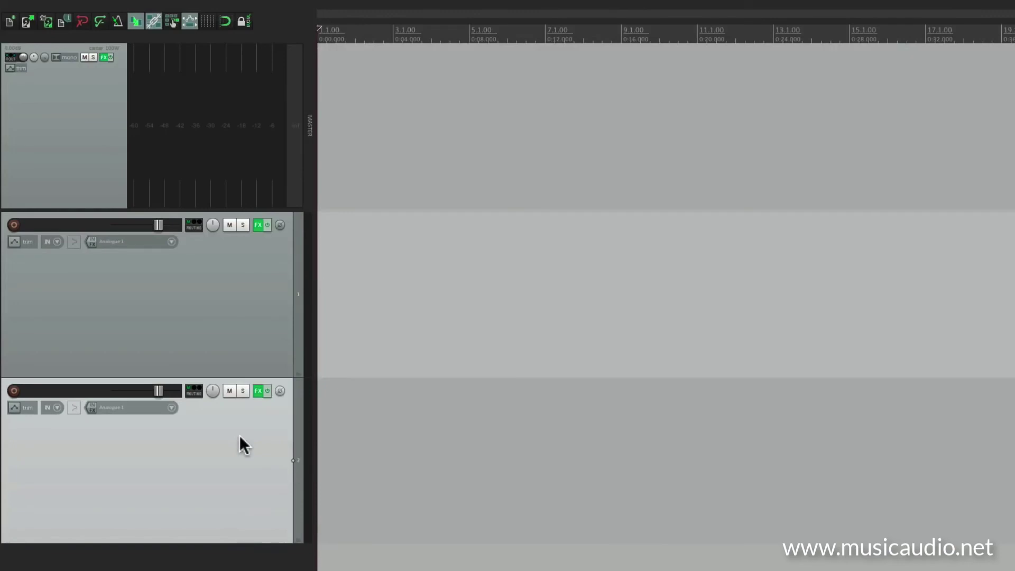
key("shift+f")
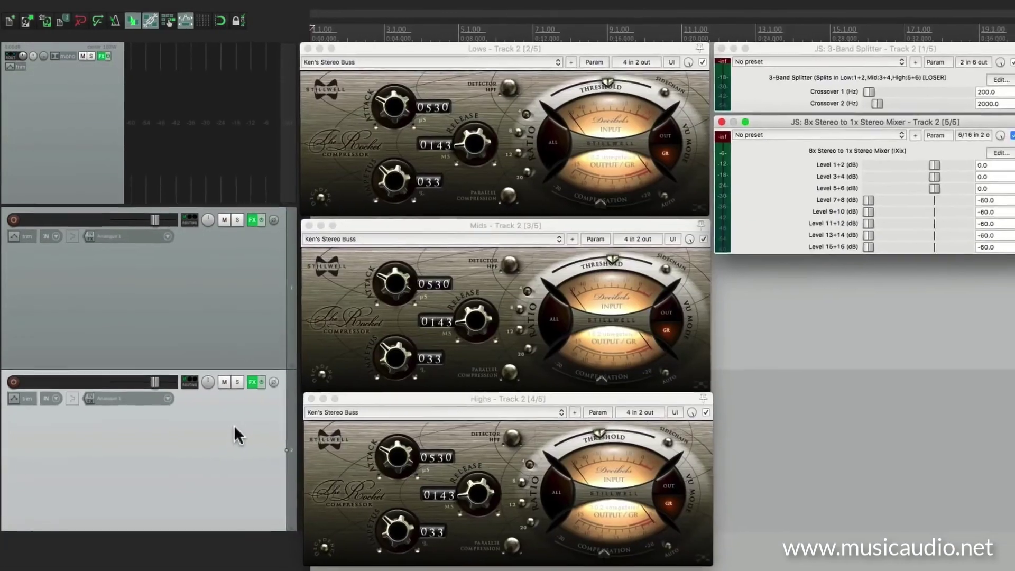
key("shift+f")
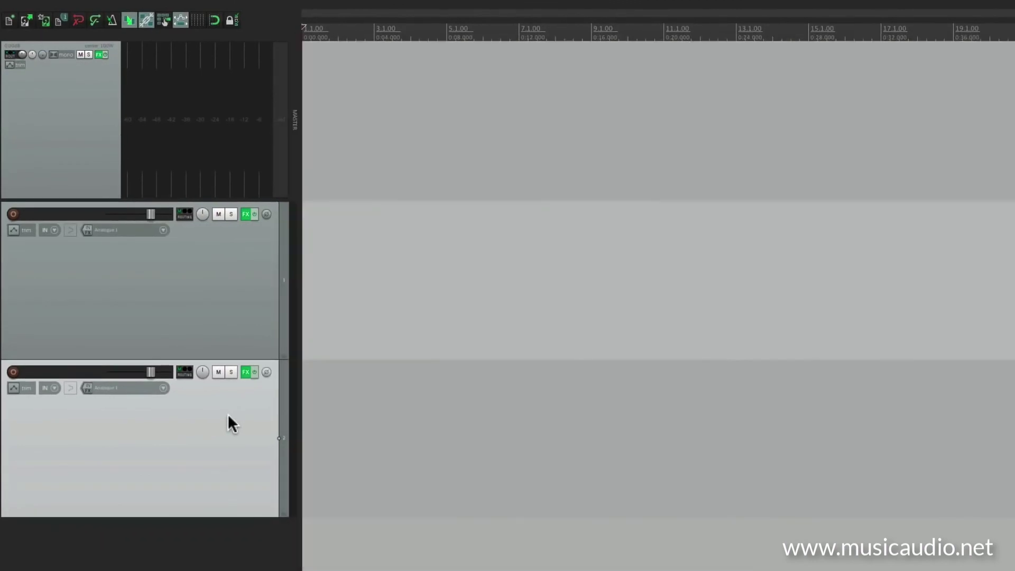
left_click(102, 137)
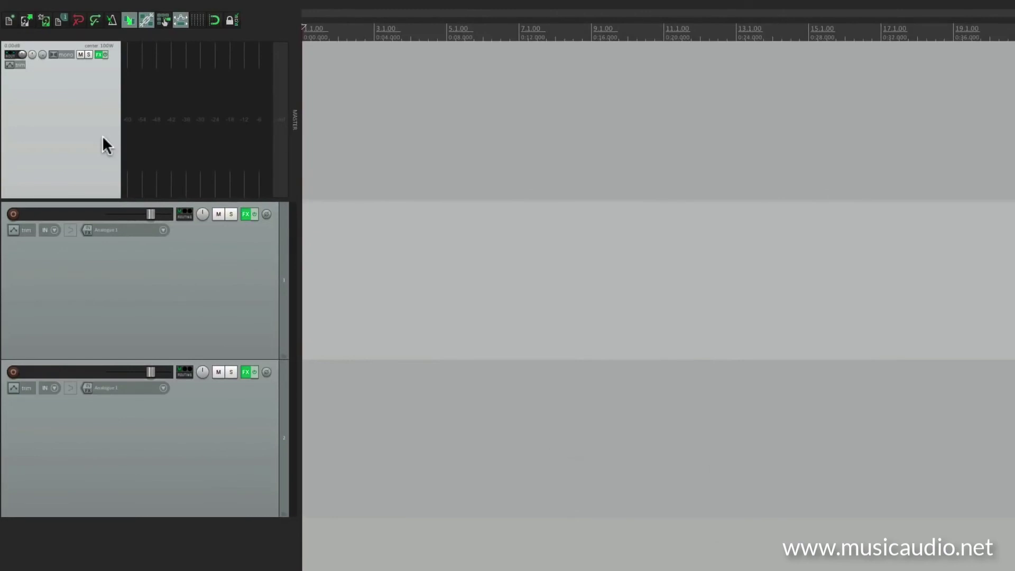
key("shift+f")
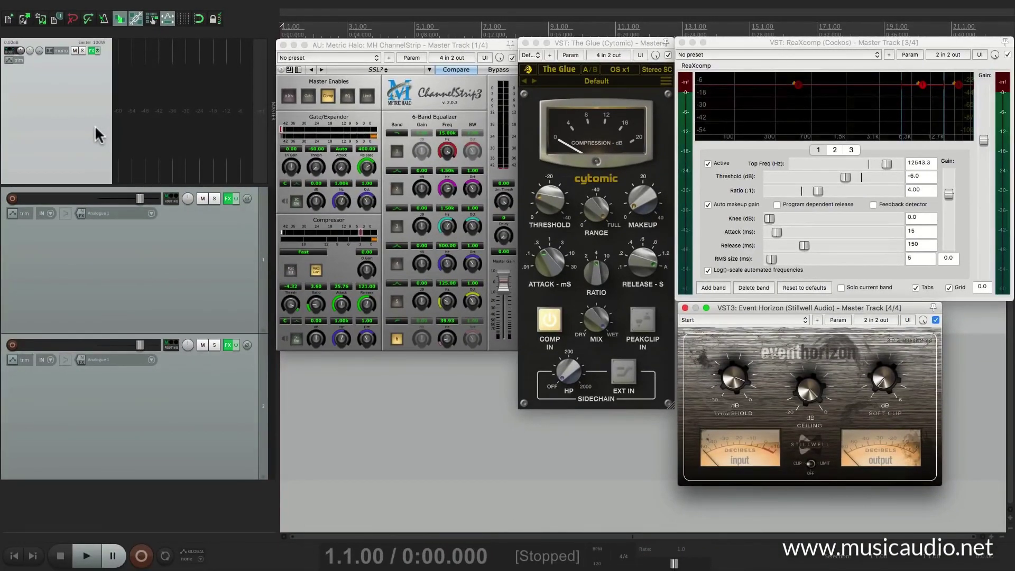
key("shift+f")
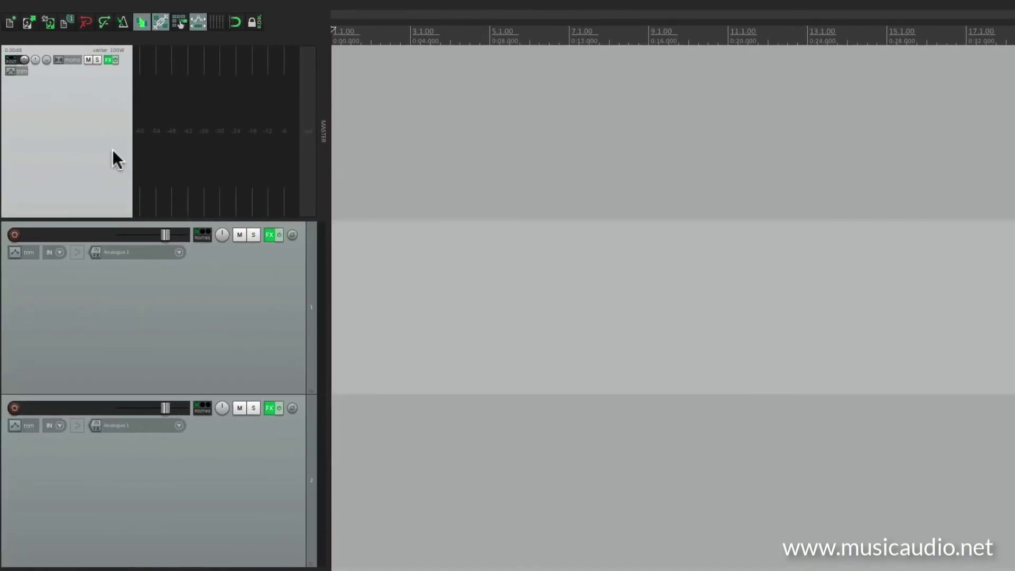
Open track 1's FX chain window and view its ReaGate, first ReaEQ and ReaComp plug-ins one at a time.
left_click(269, 235)
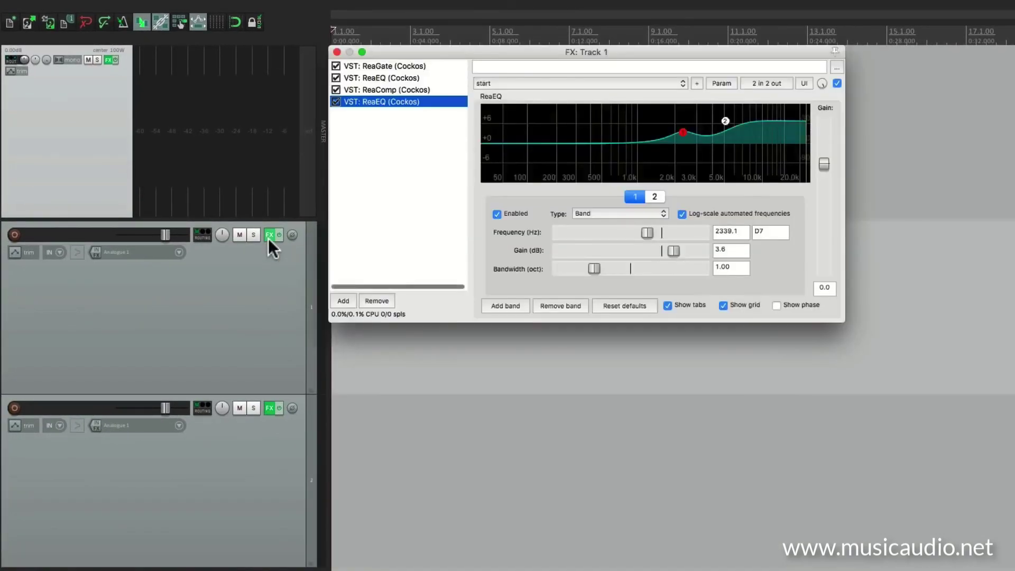
left_click(419, 64)
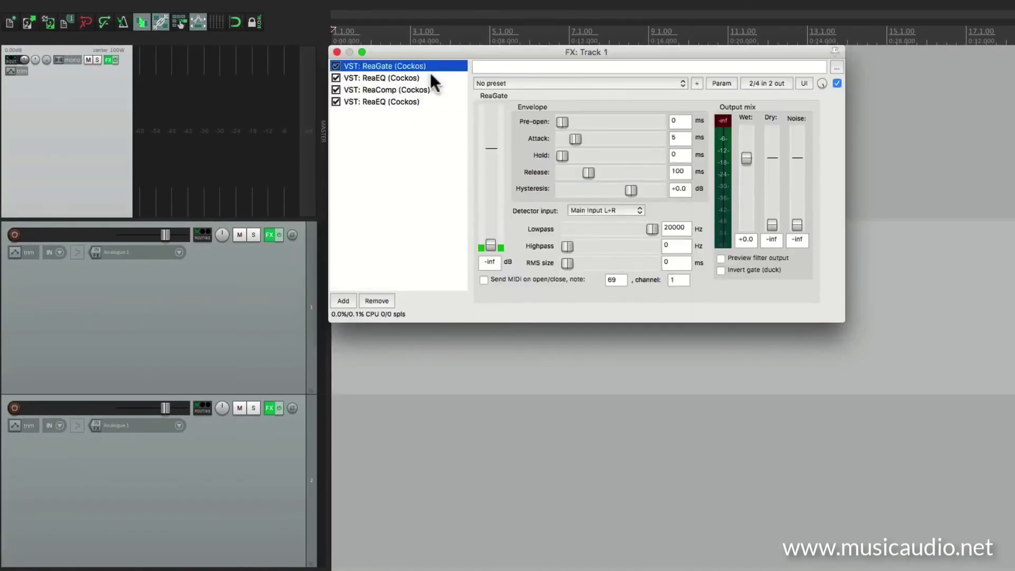
left_click(436, 77)
left_click(447, 88)
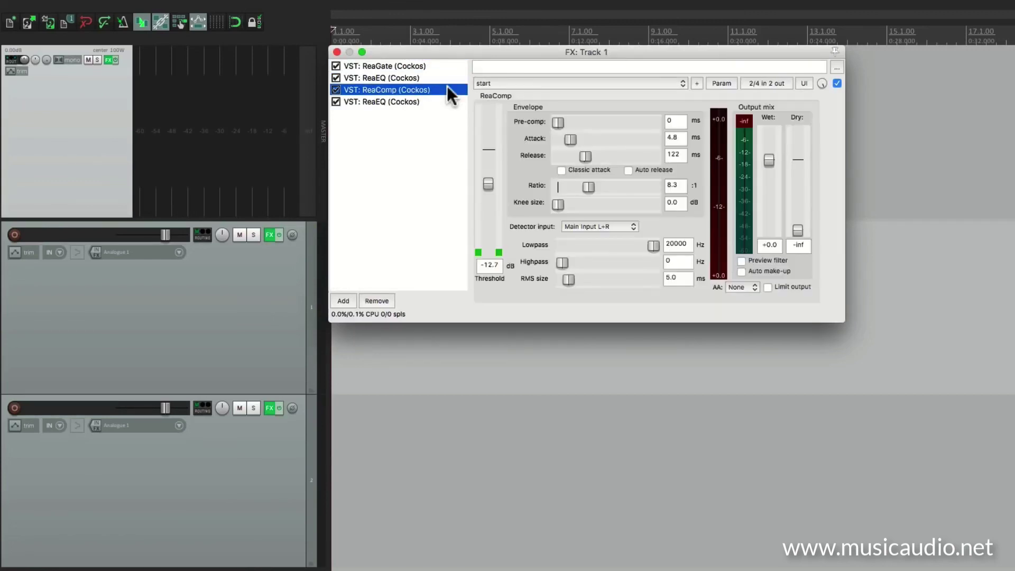